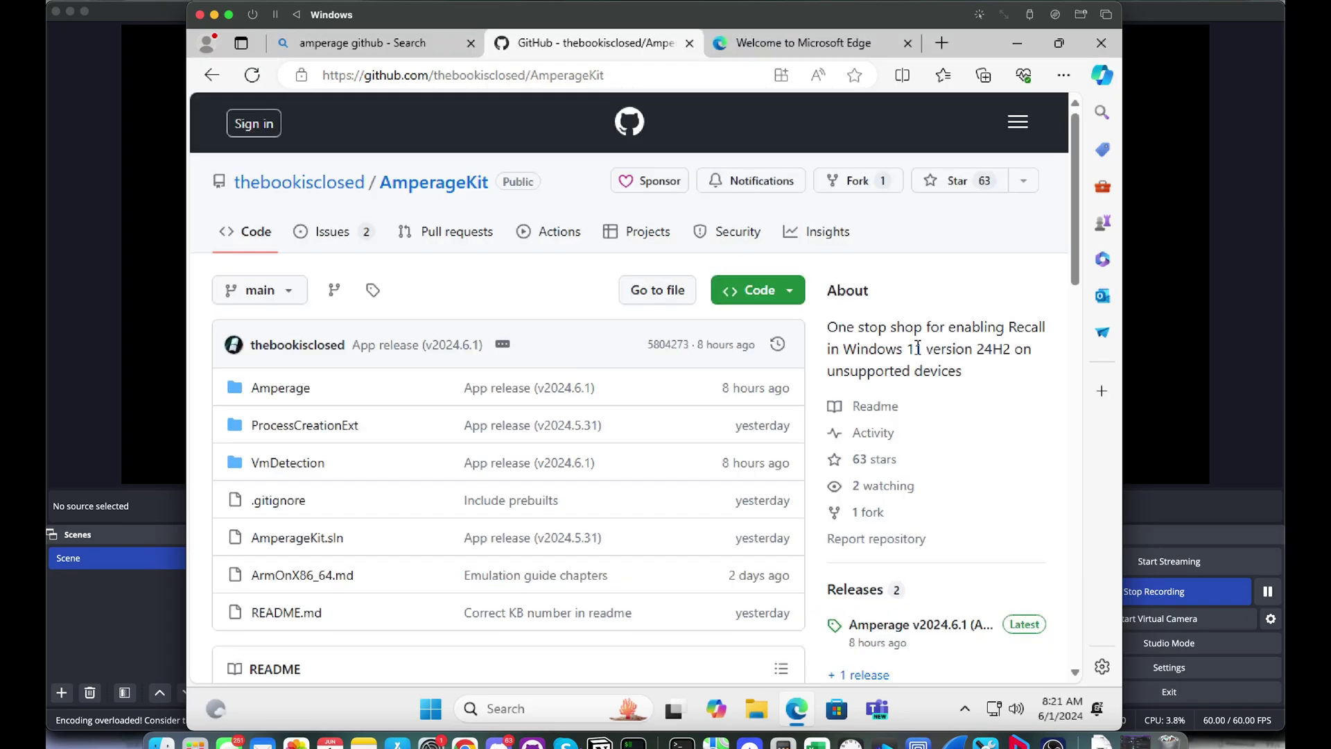
# Scroll through the AmperageKit README on GitHub to review its installation steps
pyautogui.scroll(-20, 1005, 290)
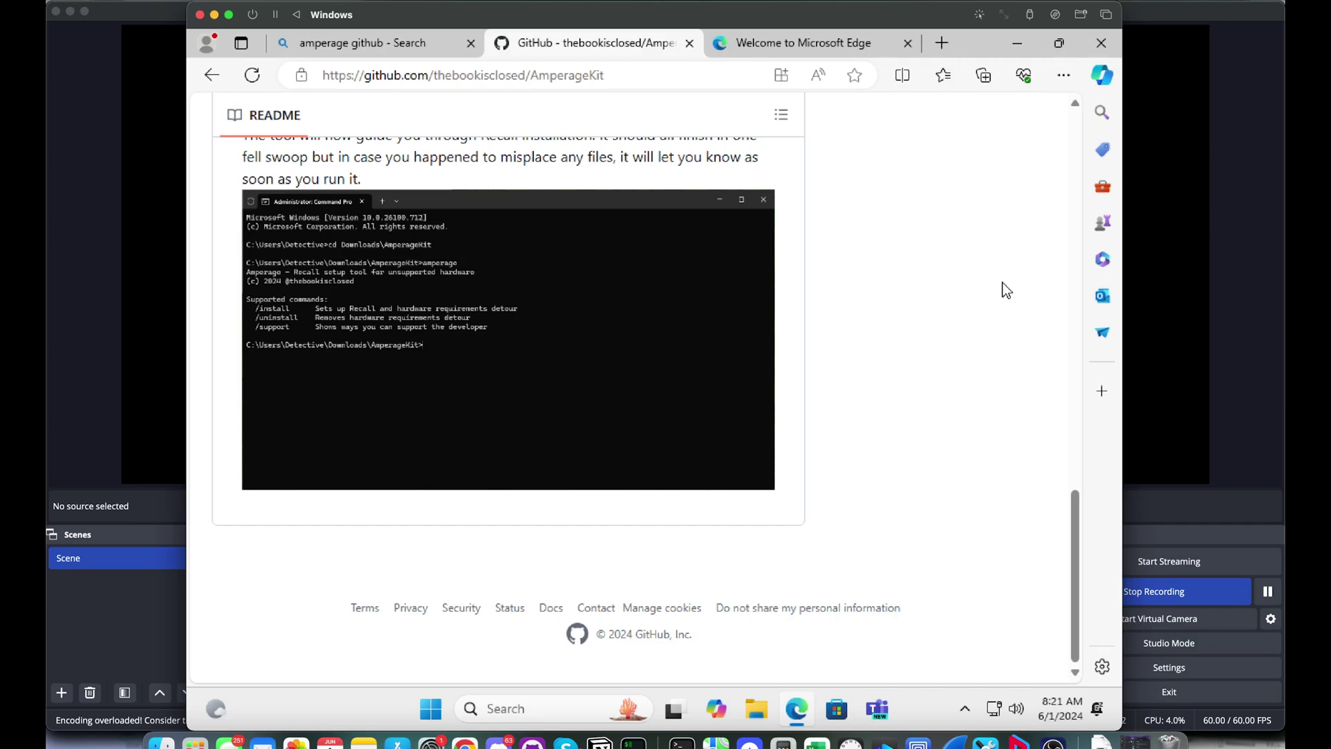
pyautogui.scroll(15, 539, 566)
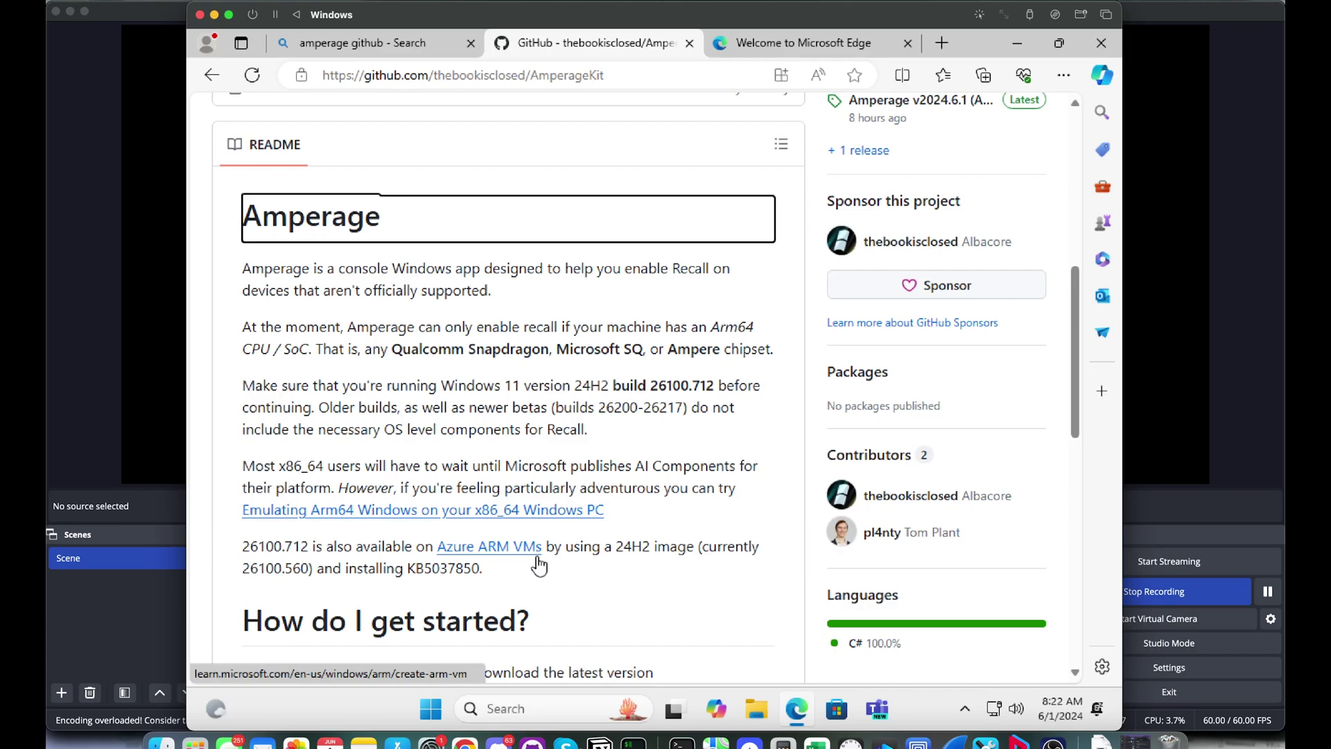
pyautogui.scroll(-1, 539, 565)
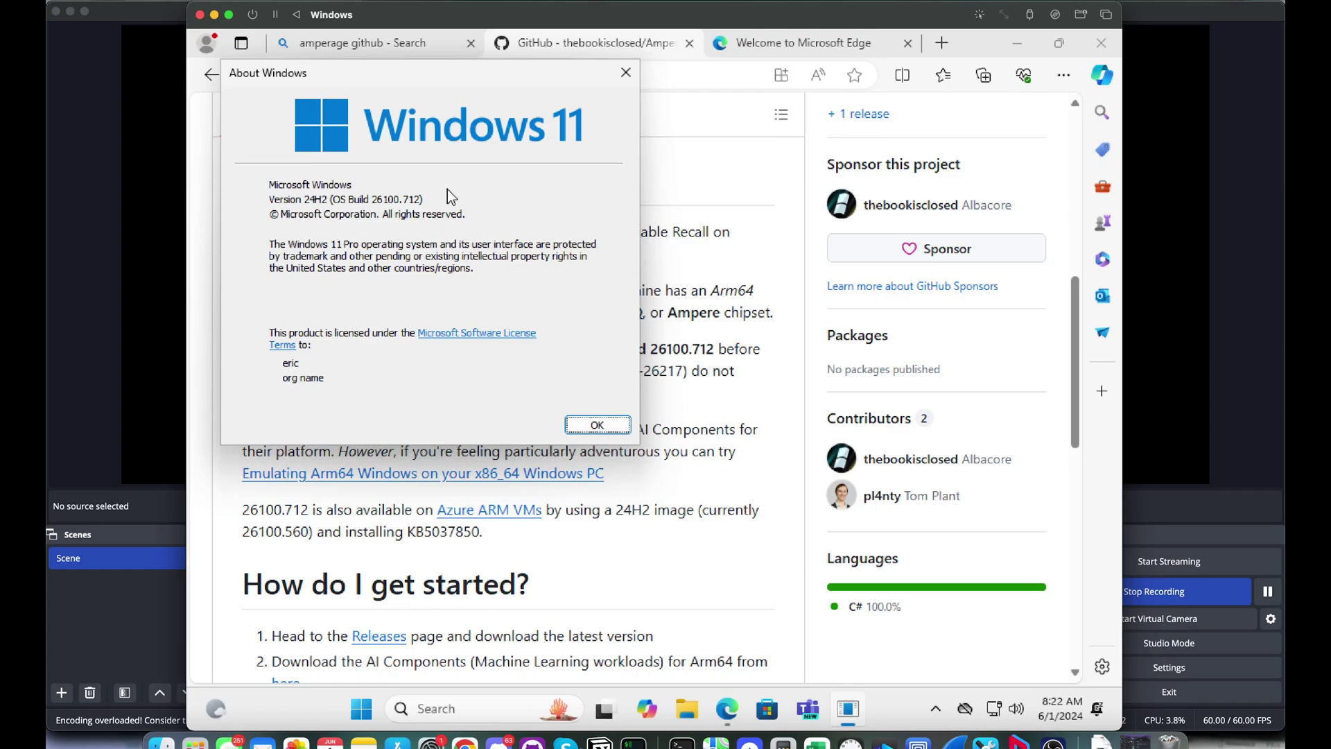
# Close the About Windows dialog and keep the AmperageKit install instructions in view
pyautogui.click(597, 424)
pyautogui.scroll(-7, 585, 407)
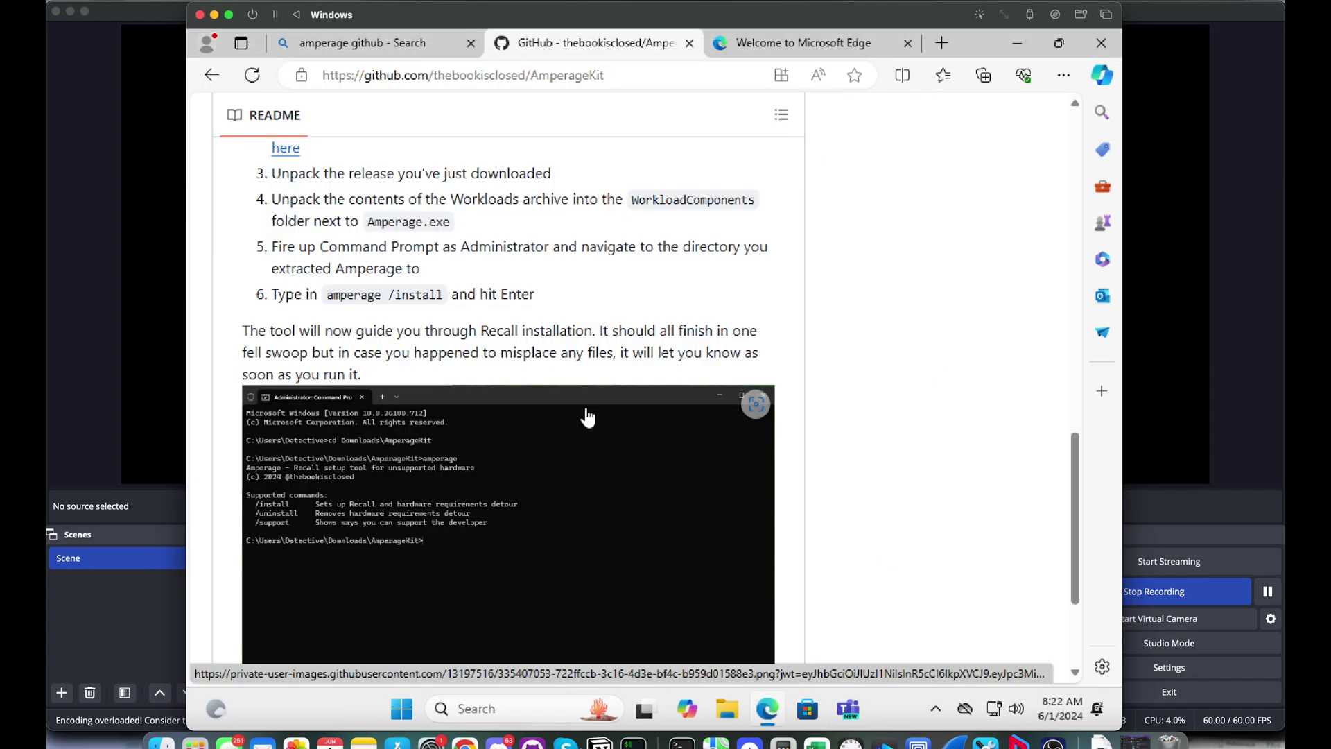
pyautogui.scroll(3, 472, 389)
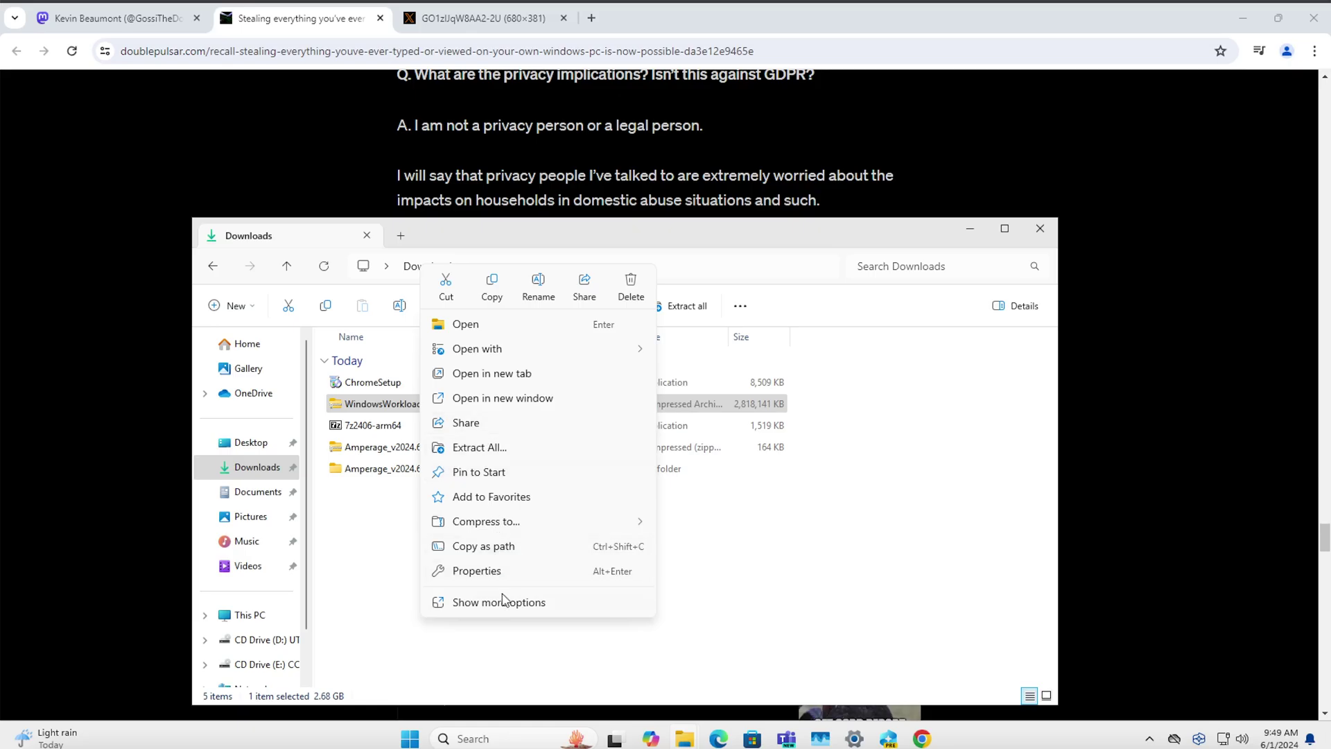
# Open the WindowsWorkloads archive in 7-Zip and move its window aside
pyautogui.click(502, 597)
pyautogui.rightClick(420, 402)
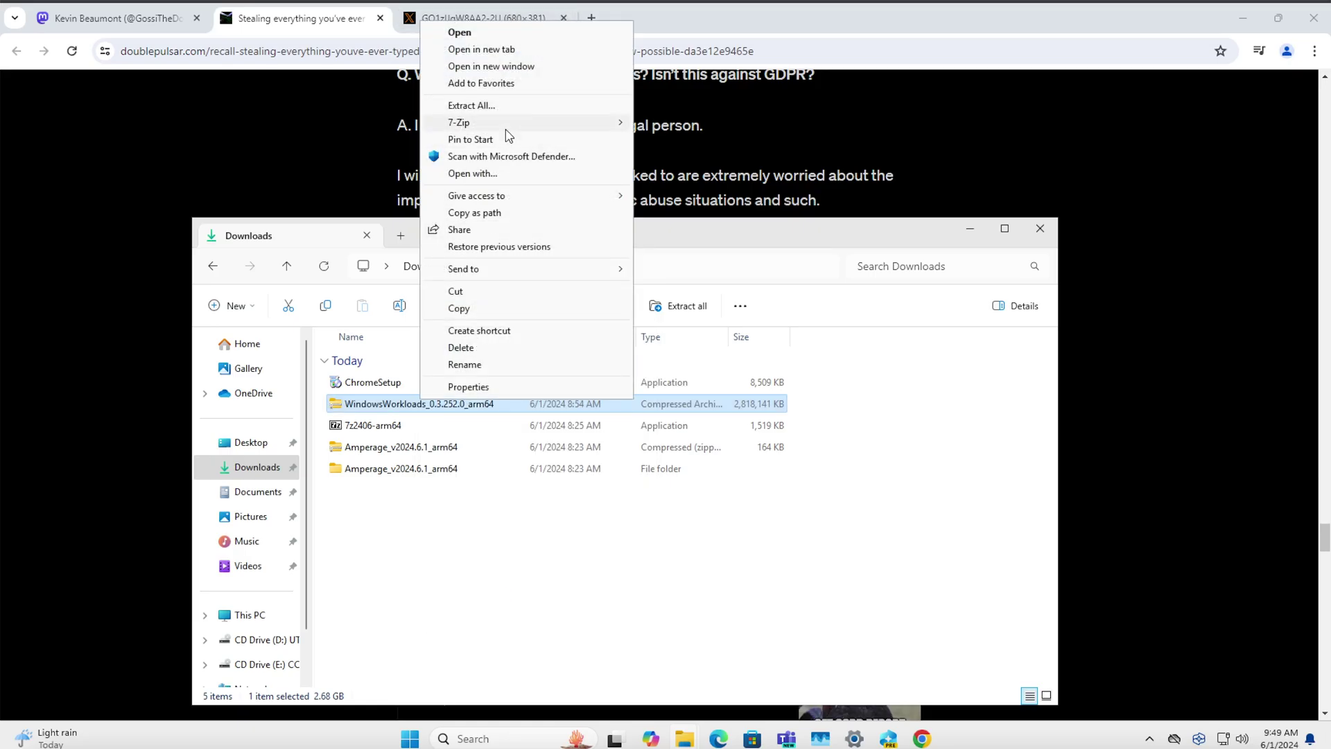
pyautogui.moveTo(527, 122)
pyautogui.click(662, 125)
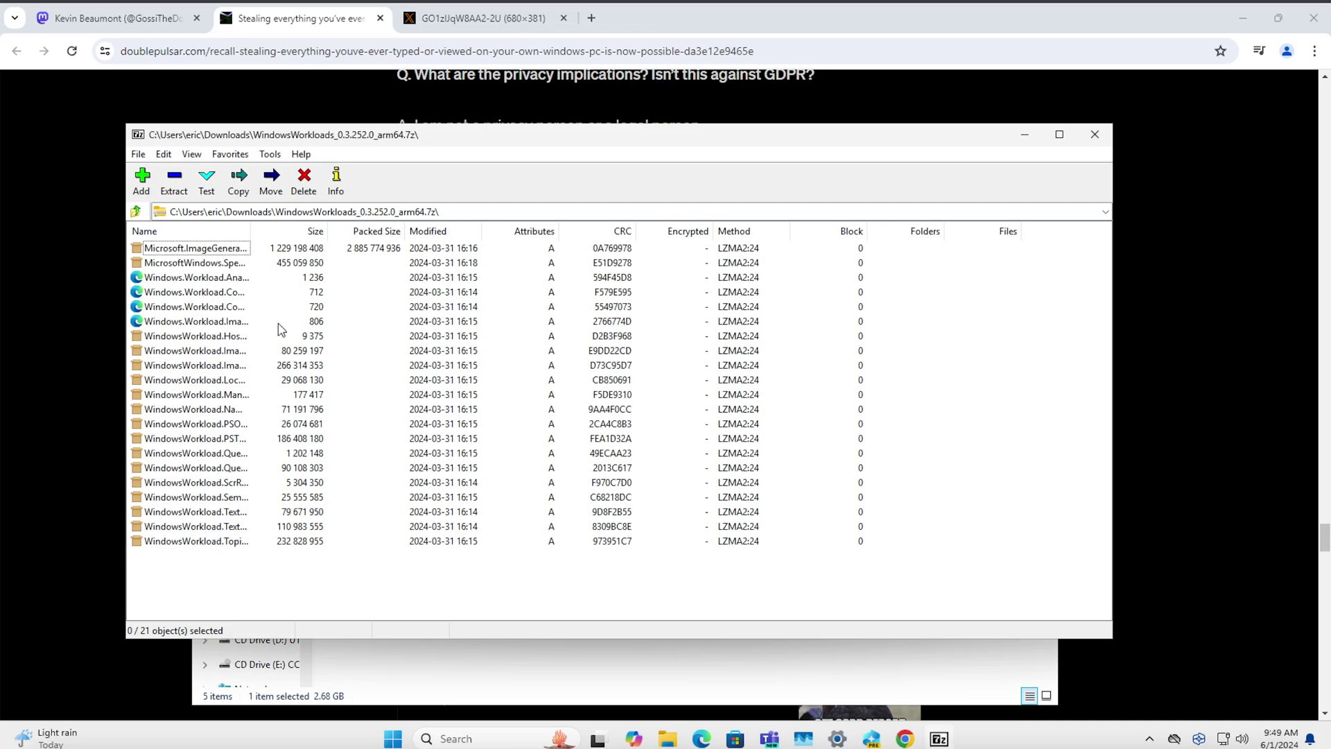
pyautogui.moveTo(395, 142); pyautogui.dragTo(866, 121)
# Open Amperage\WorkloadComponents in Downloads and select all 21 files in the archive
pyautogui.click(380, 484)
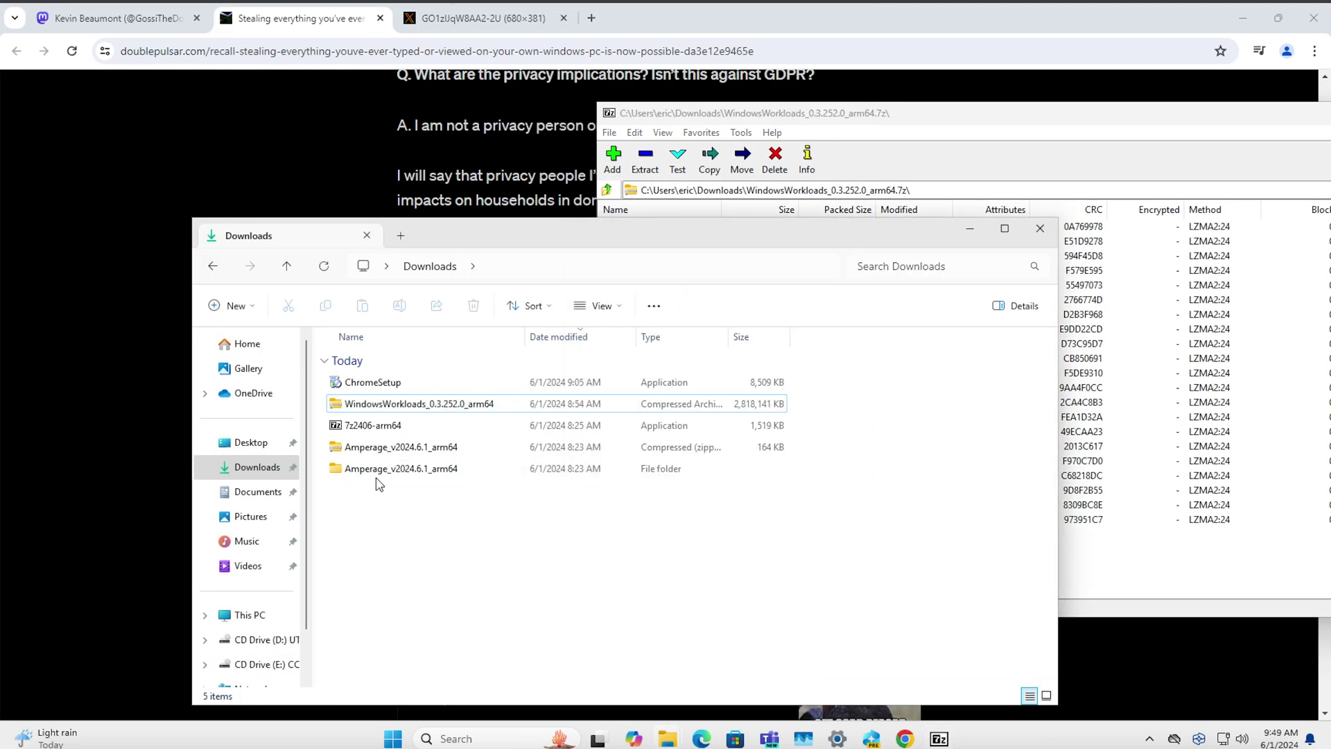
pyautogui.doubleClick(379, 474)
pyautogui.doubleClick(380, 449)
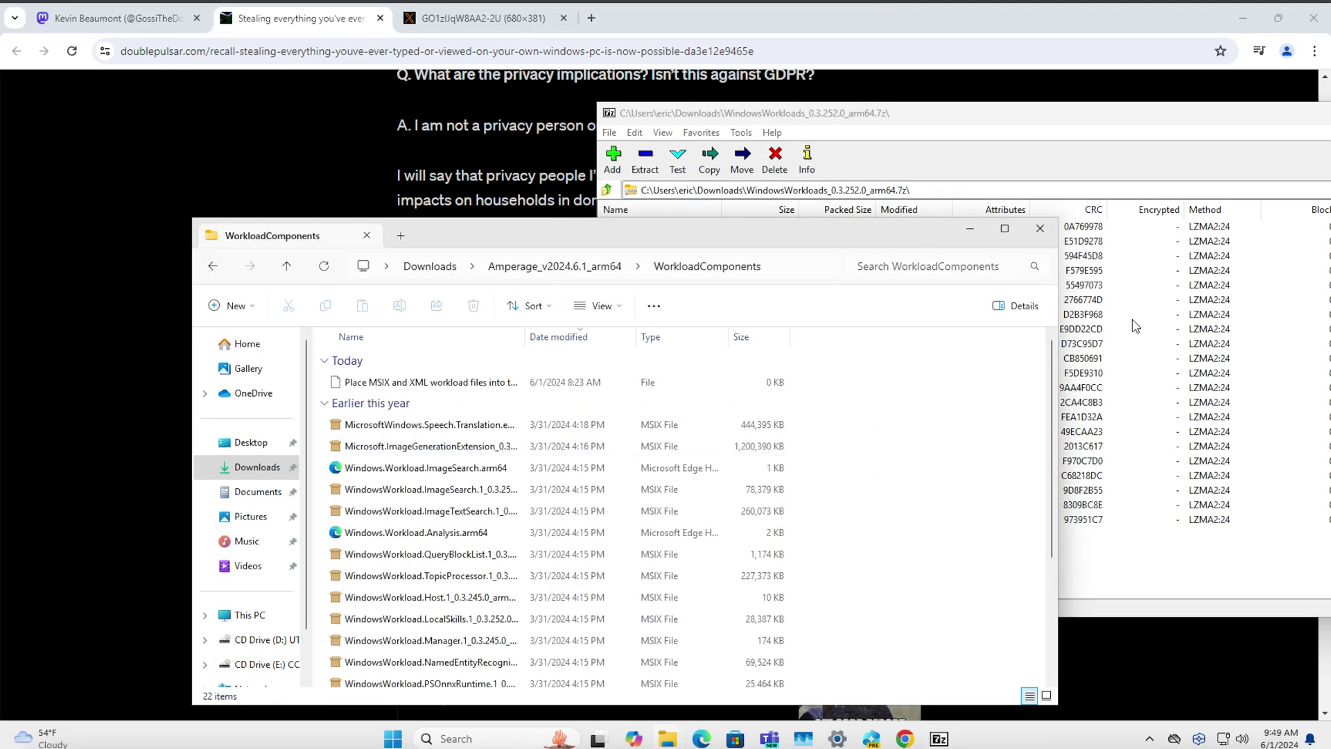
pyautogui.click(1134, 327)
pyautogui.click(870, 358)
pyautogui.moveTo(690, 555); pyautogui.dragTo(641, 211)
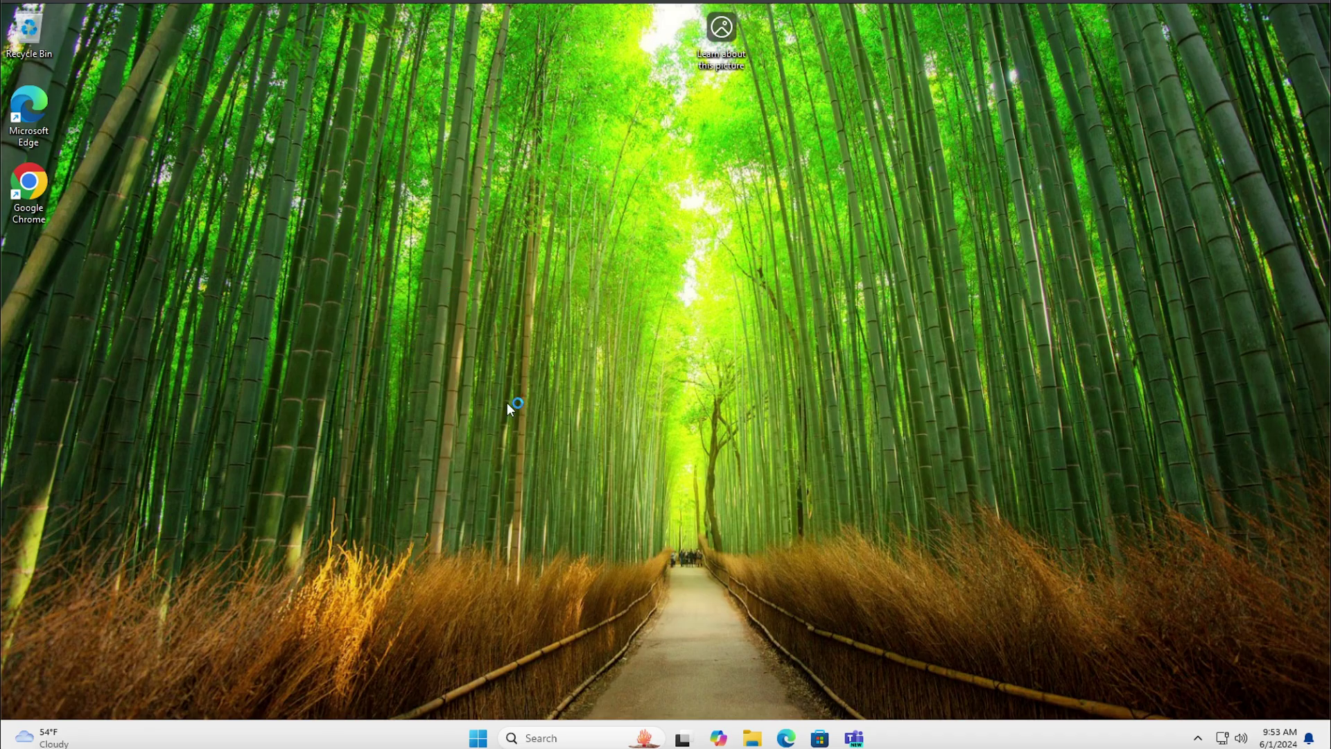
# Search 'recall storage' and switch Save snapshots On in the Recall & snapshots settings
pyautogui.moveTo(508, 404); pyautogui.dragTo(610, 476)
pyautogui.click(1197, 739)
pyautogui.click(1197, 740)
pyautogui.click(532, 735)
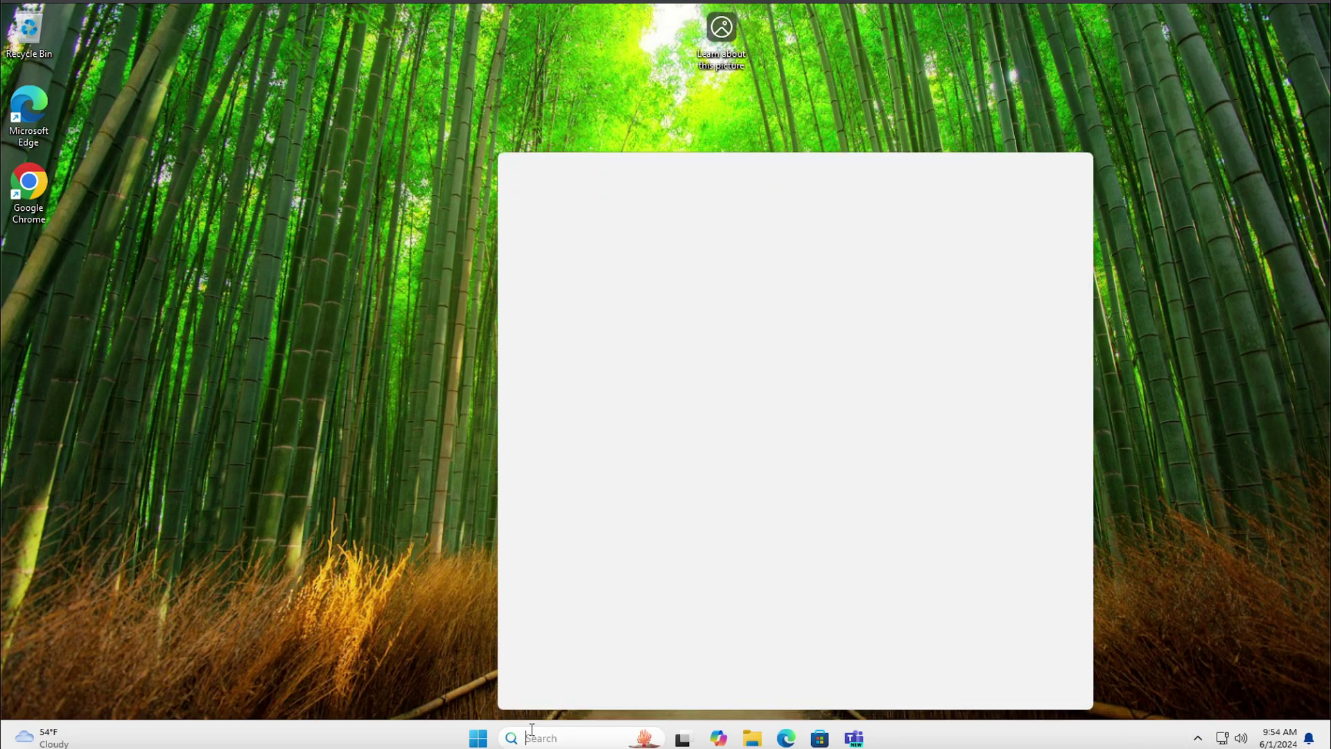
pyautogui.write('recall storage')
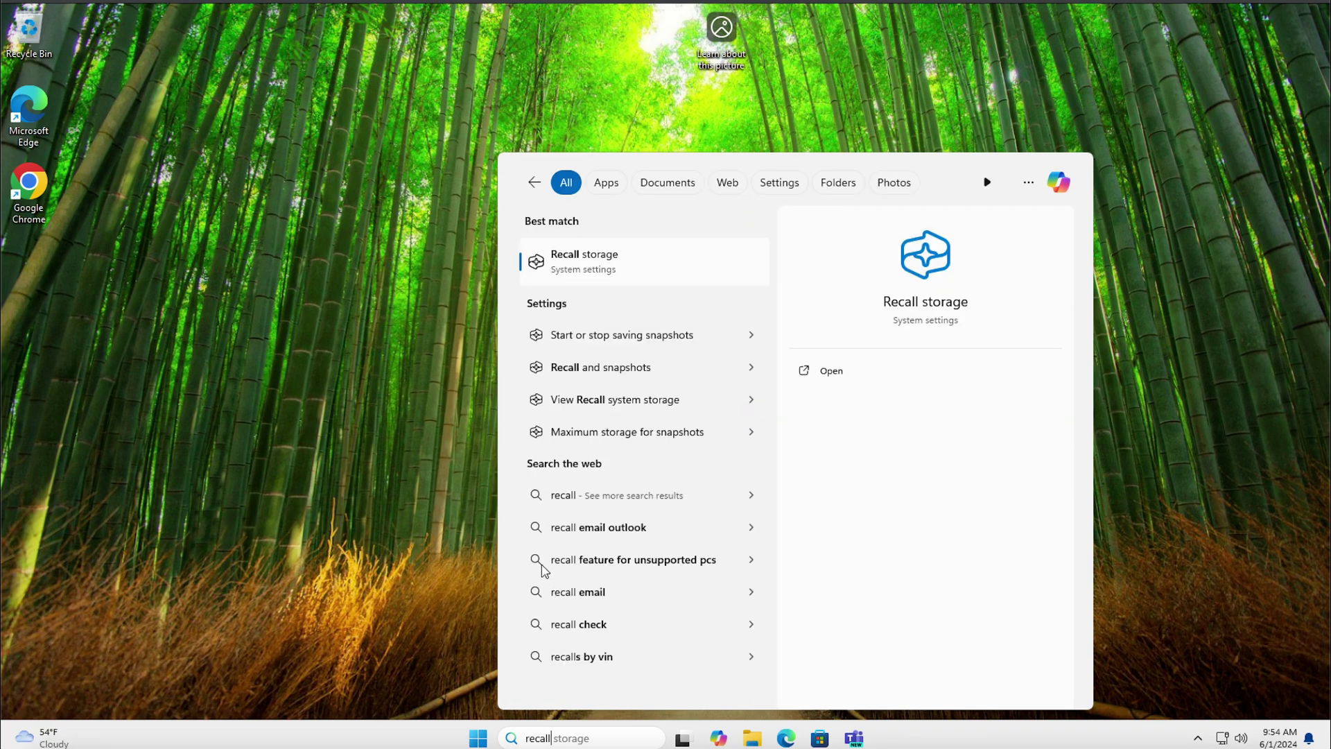
pyautogui.click(573, 279)
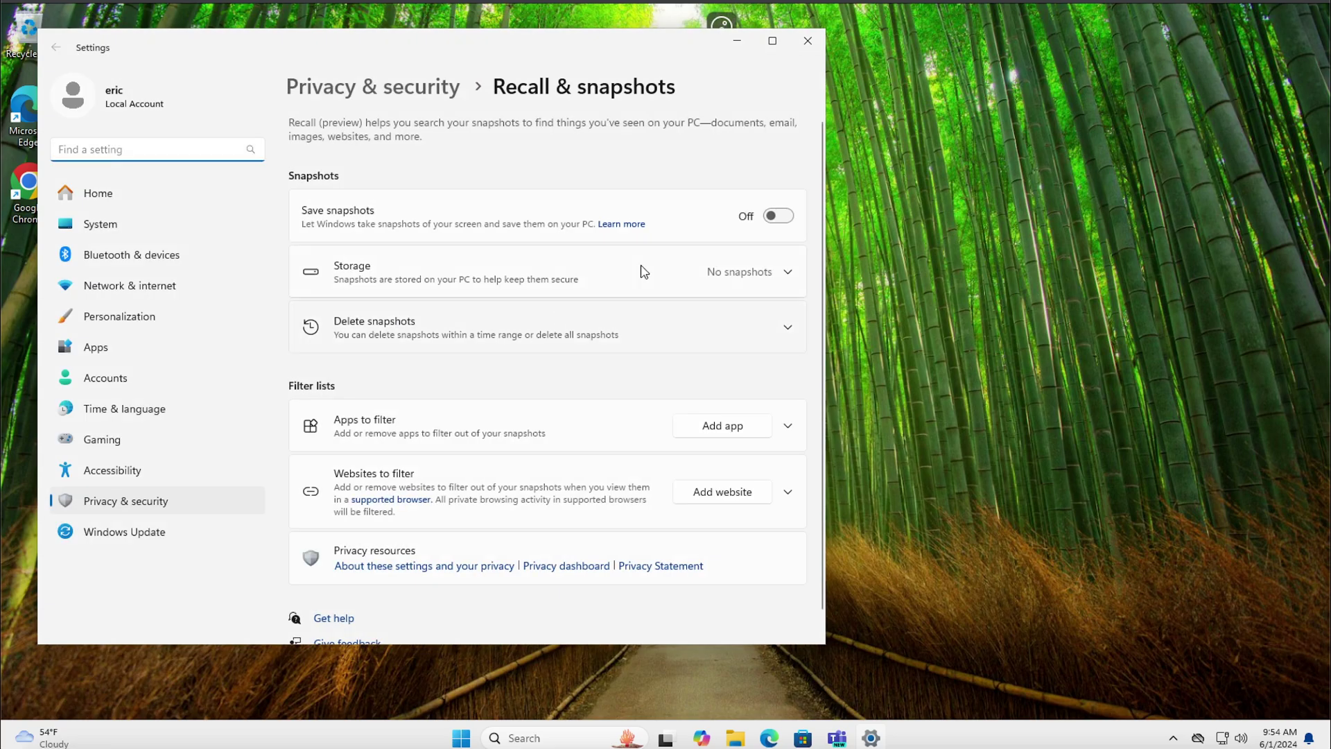
pyautogui.click(778, 215)
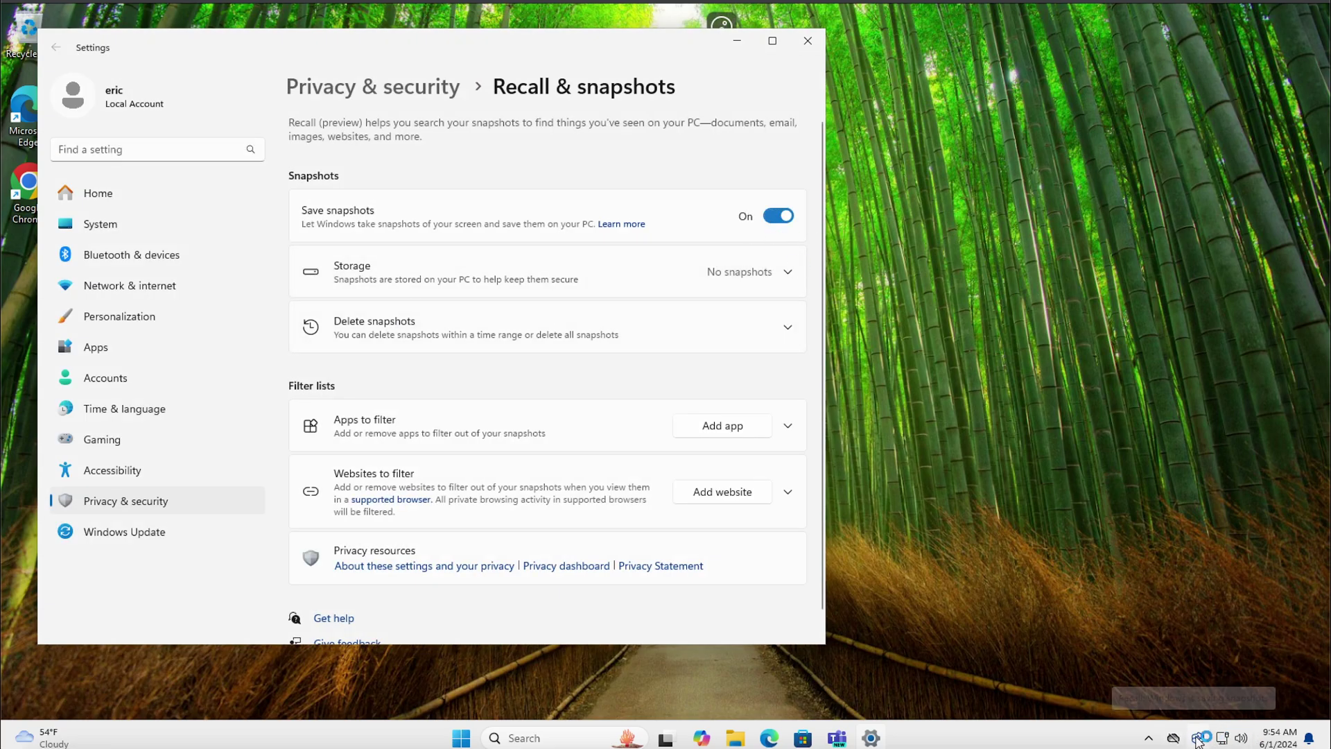
# Open the Recall timeline from its tray icon, browse the snapshots, then launch Edge
pyautogui.click(1197, 739)
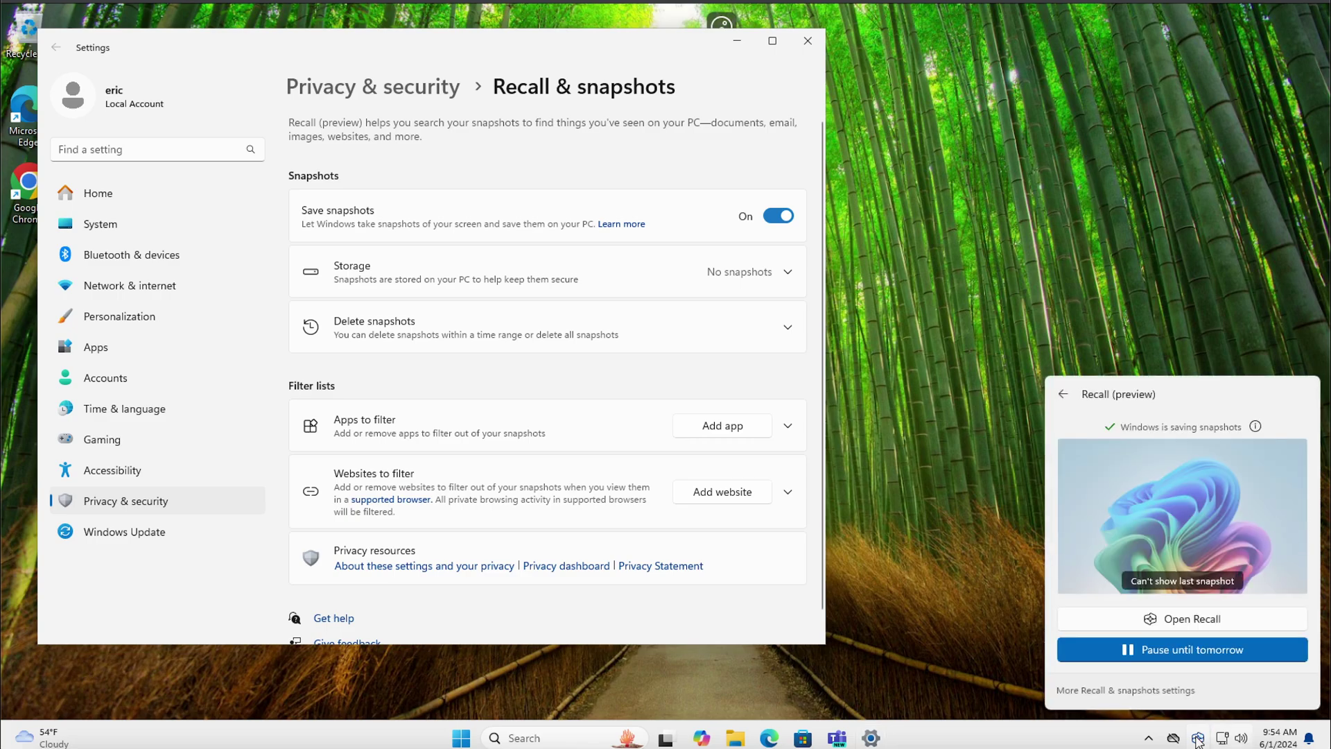
pyautogui.click(1187, 626)
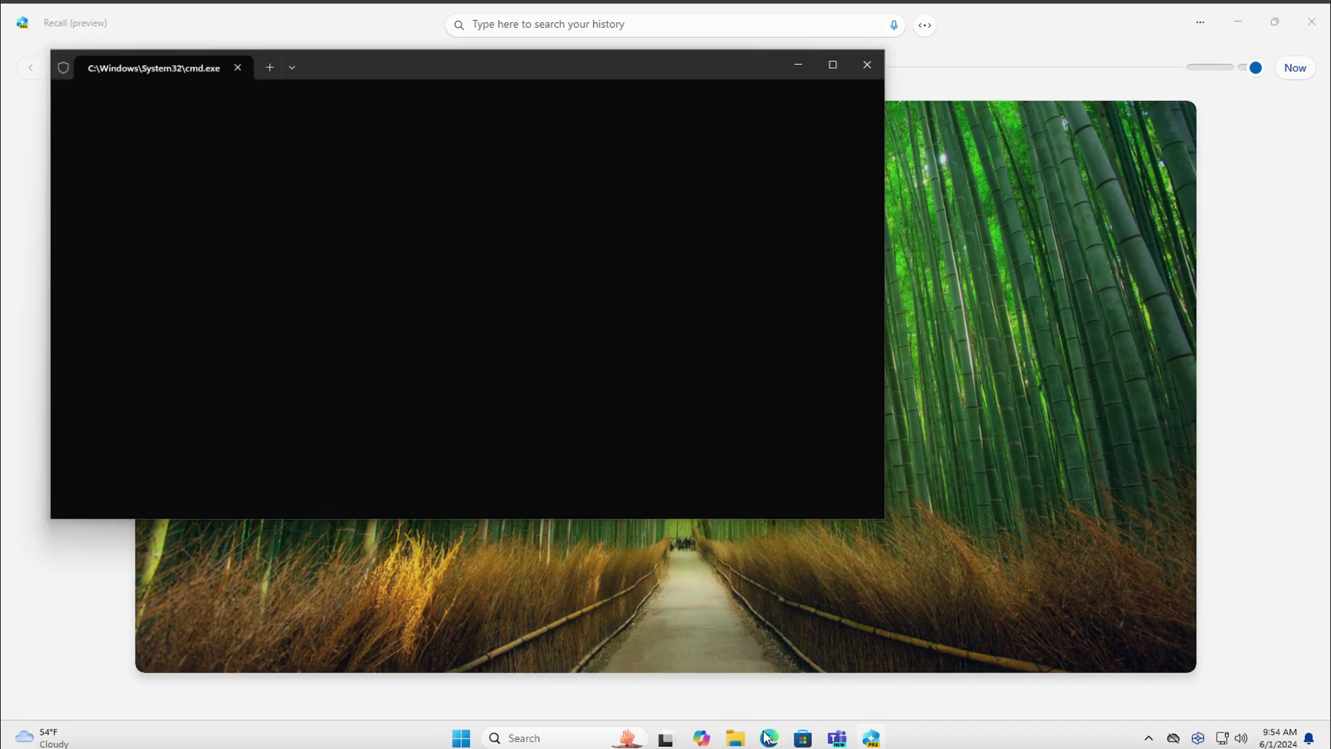
pyautogui.click(769, 737)
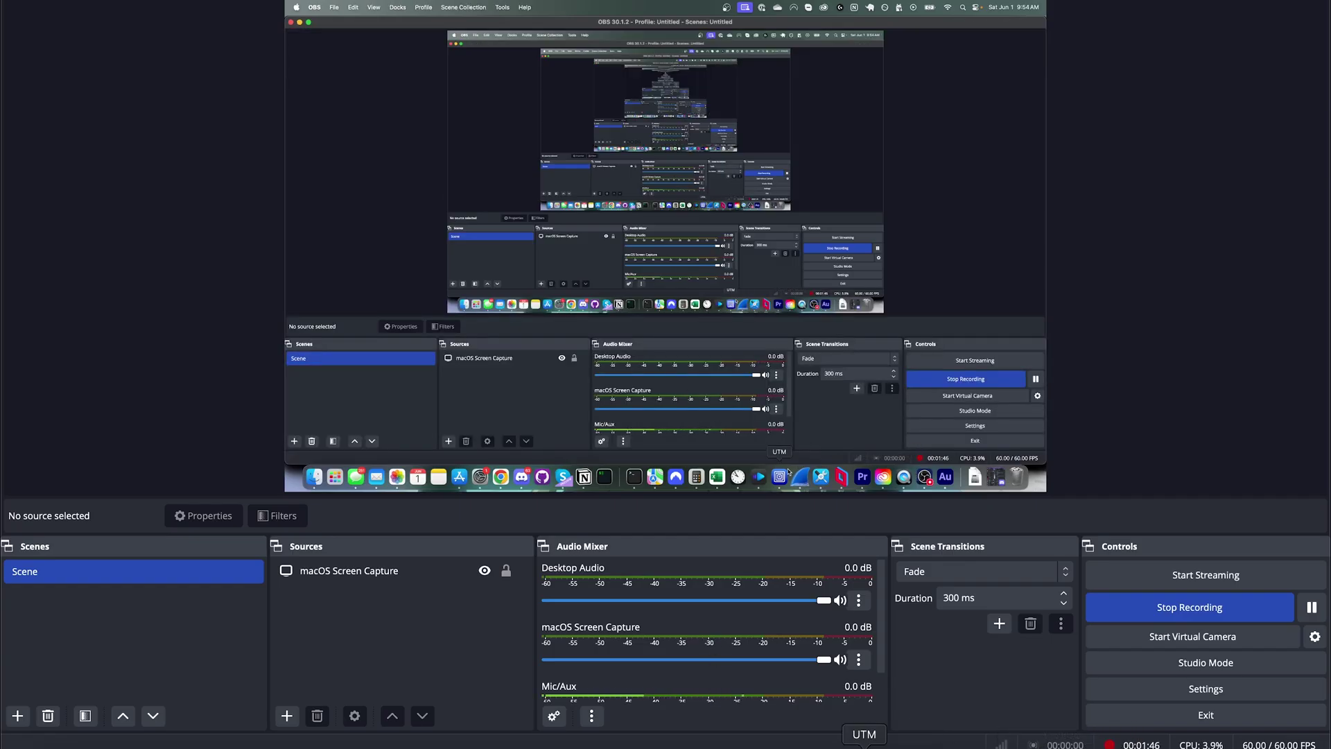
# Go to youtube.com in Edge
pyautogui.click(782, 476)
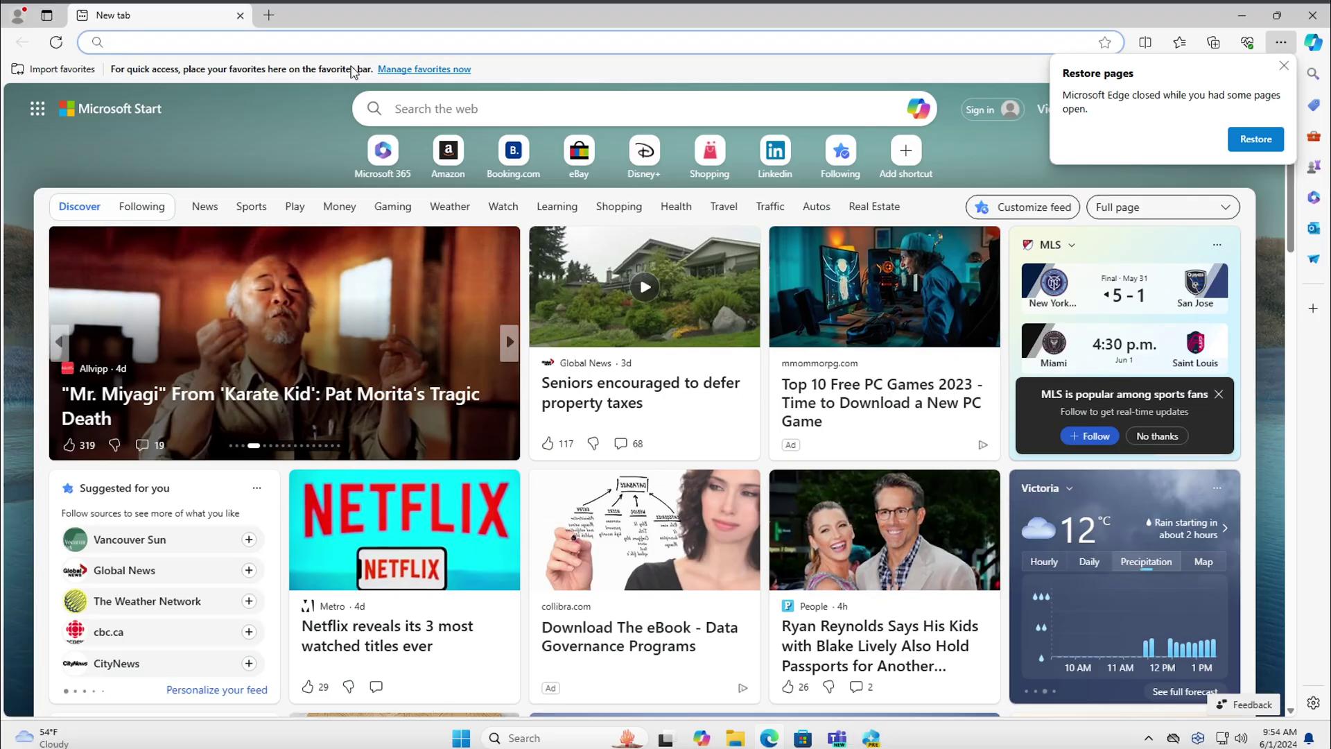
pyautogui.click(356, 39)
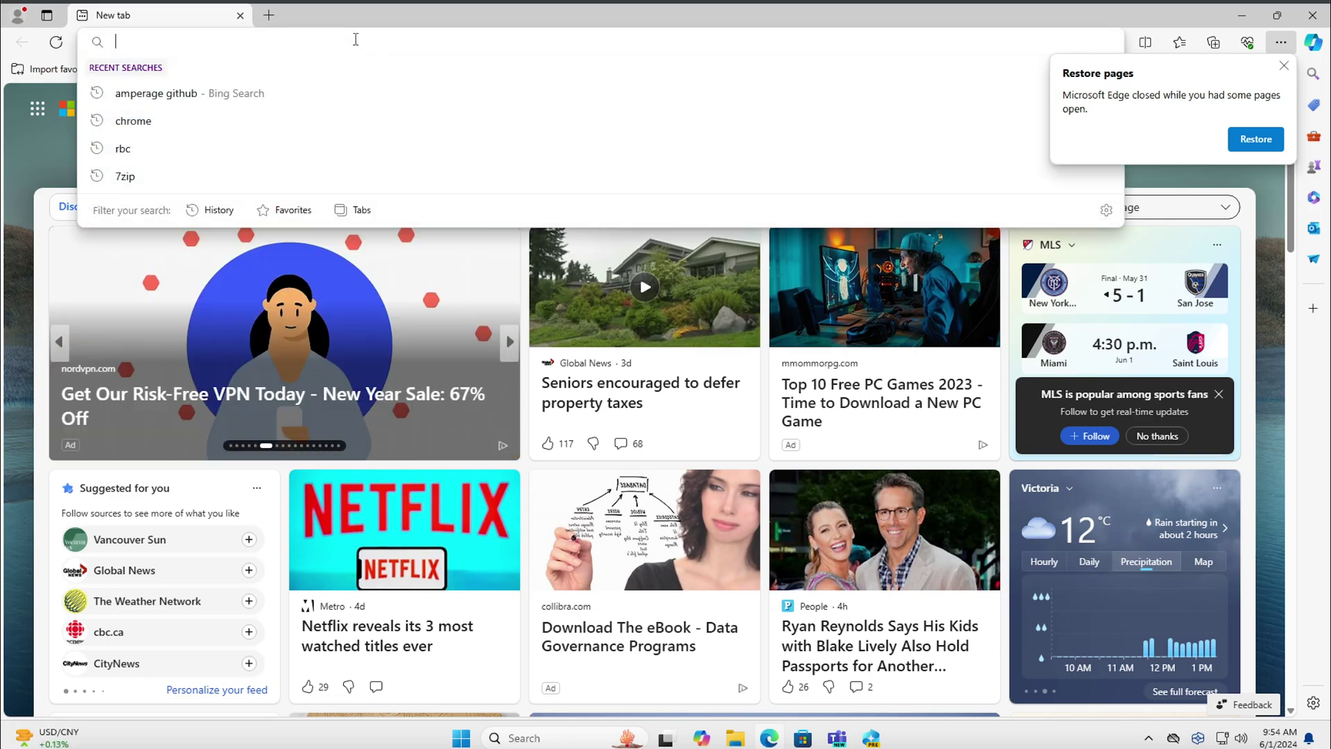
pyautogui.write('youtube.com')
pyautogui.press('Return')
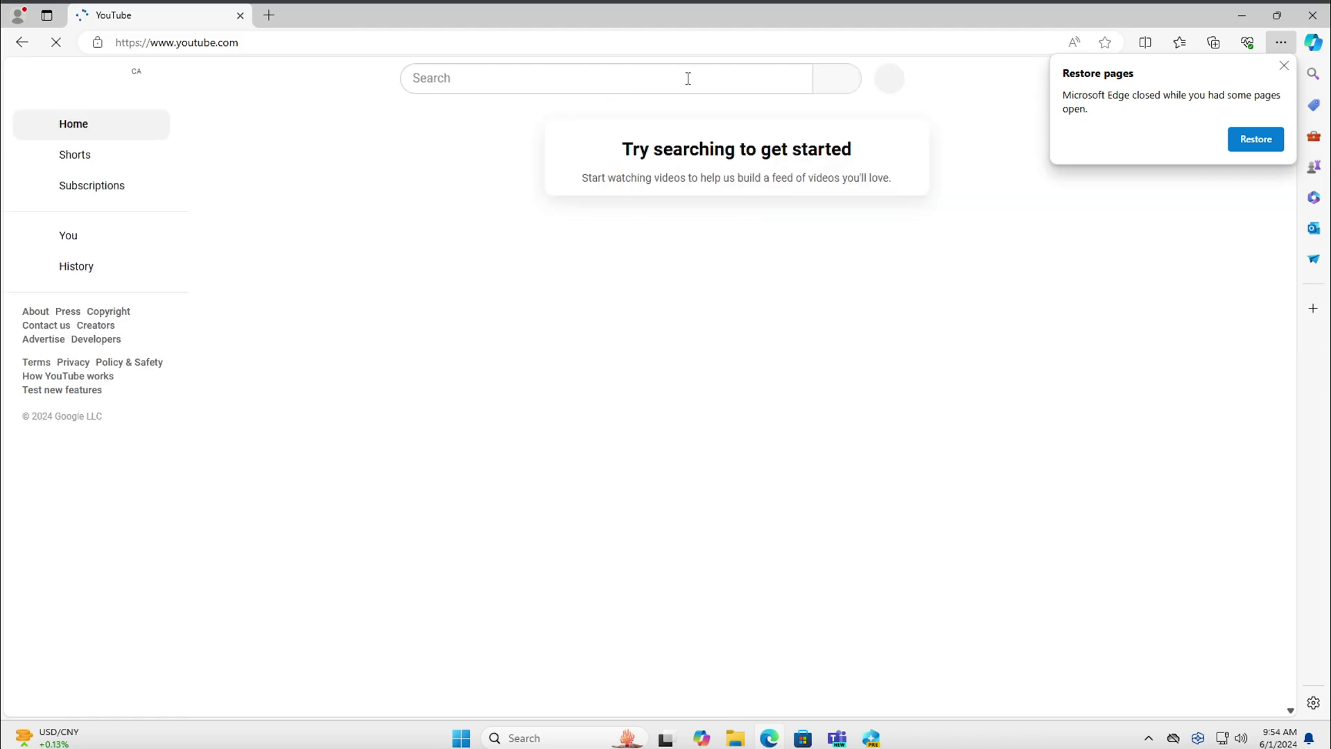
# Search YouTube for 'eric parker', then for 'linus'
pyautogui.click(687, 78)
pyautogui.write('eric parker')
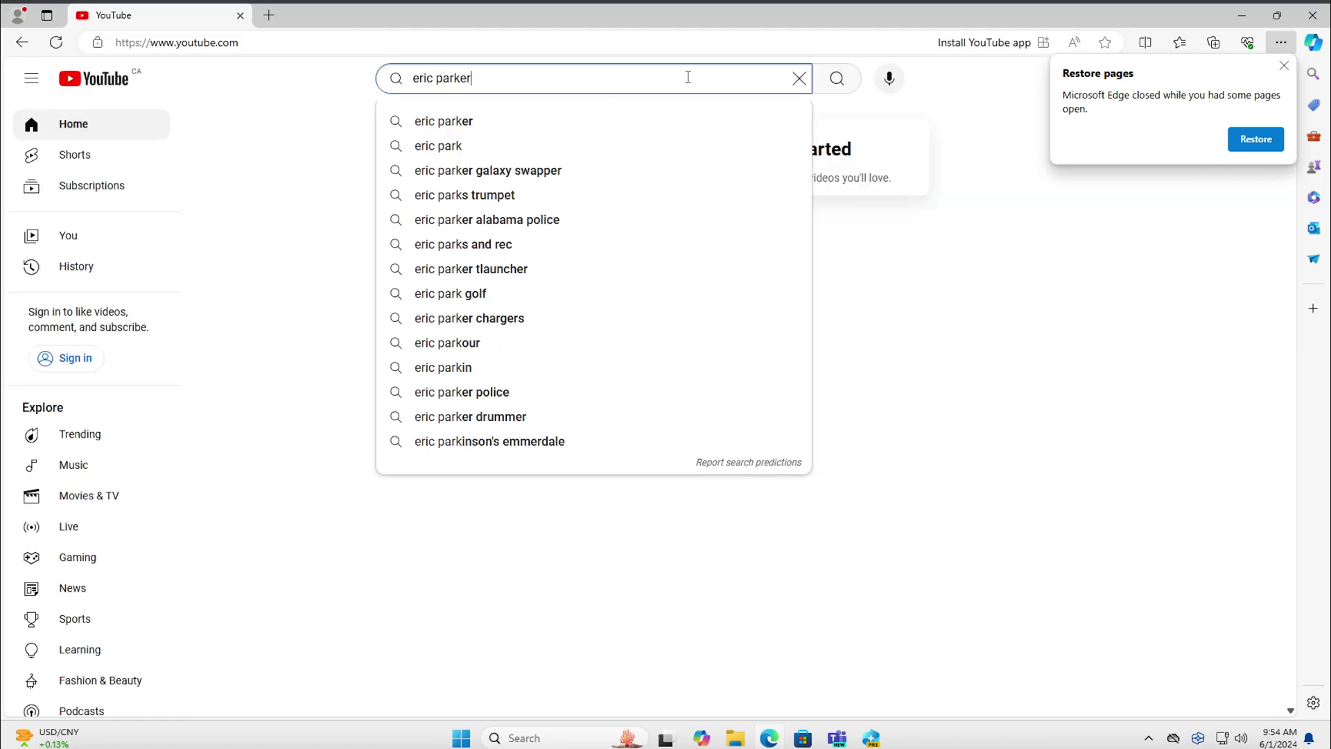
pyautogui.press('Return')
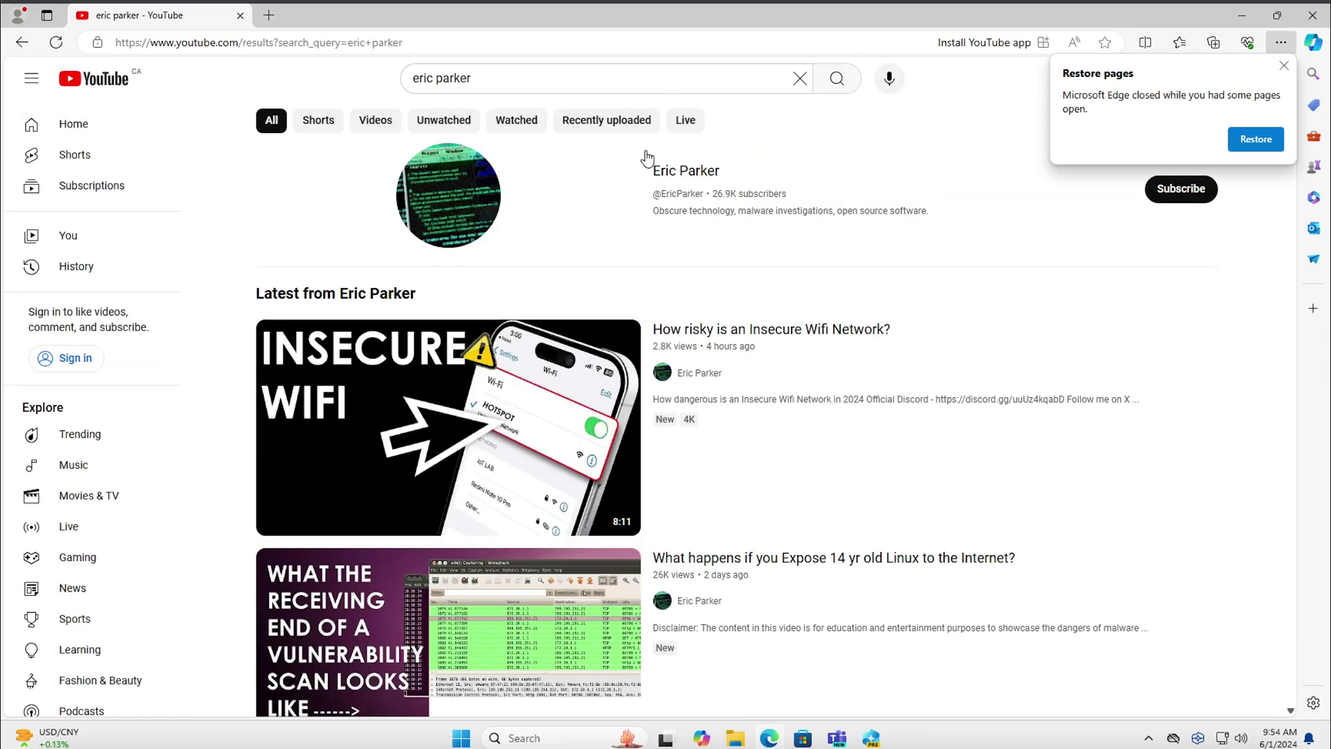
pyautogui.scroll(-1, 603, 281)
pyautogui.scroll(-1, 603, 280)
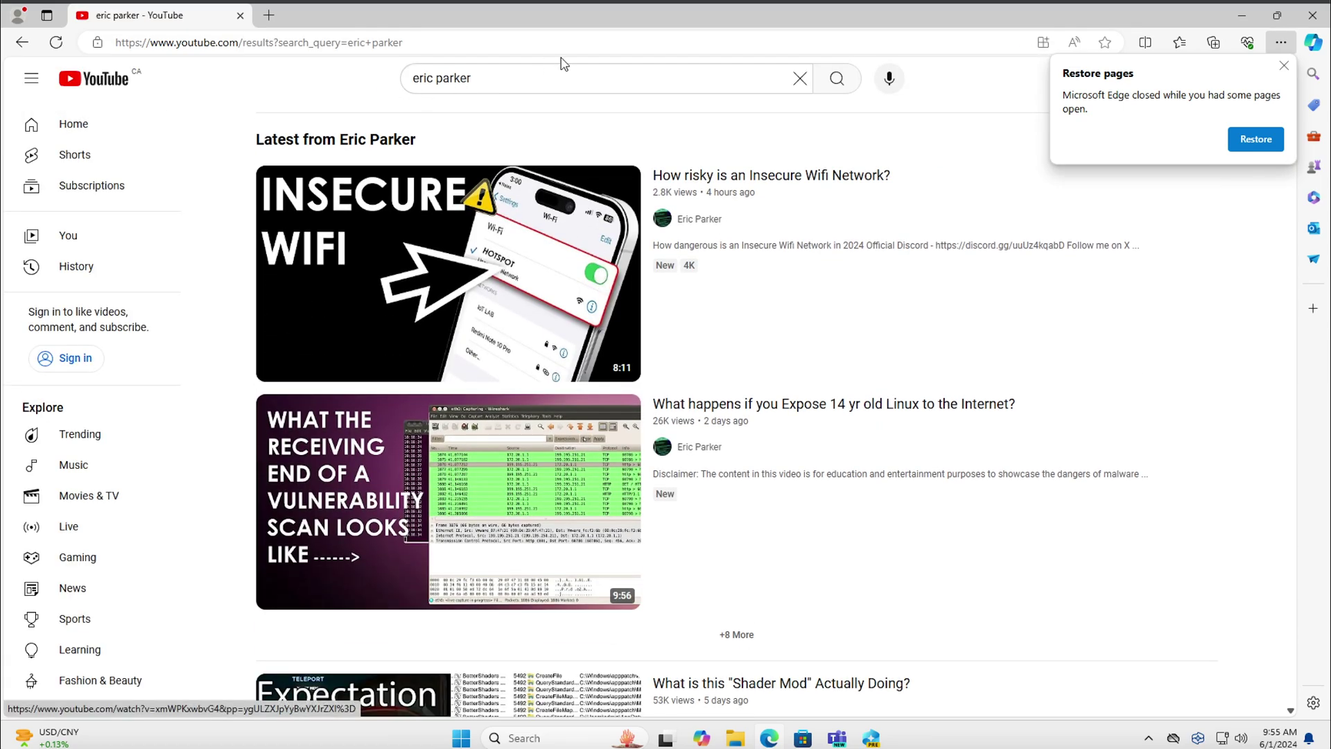
pyautogui.moveTo(472, 79); pyautogui.dragTo(416, 81)
pyautogui.write('linus')
pyautogui.press('Return')
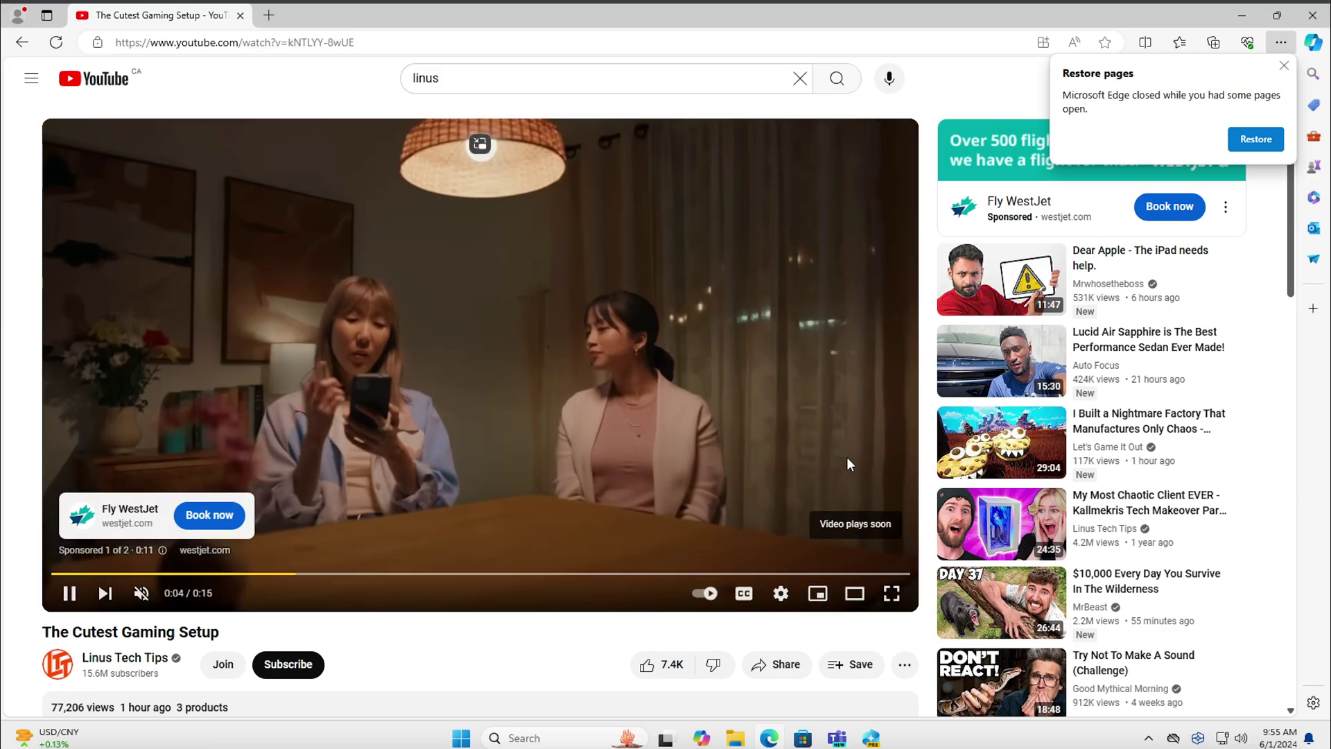
# Pause the sponsored ad and dismiss Edge's Restore pages notice
pyautogui.click(804, 460)
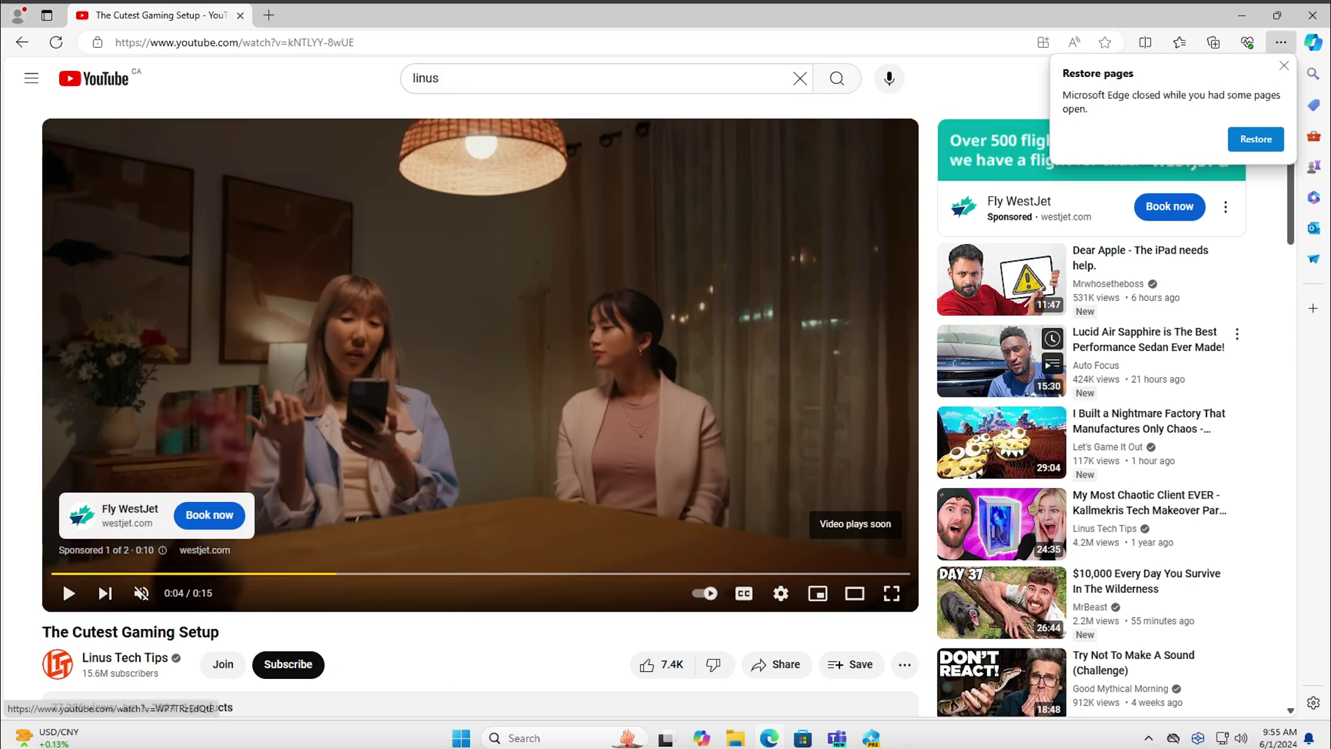
pyautogui.click(1283, 66)
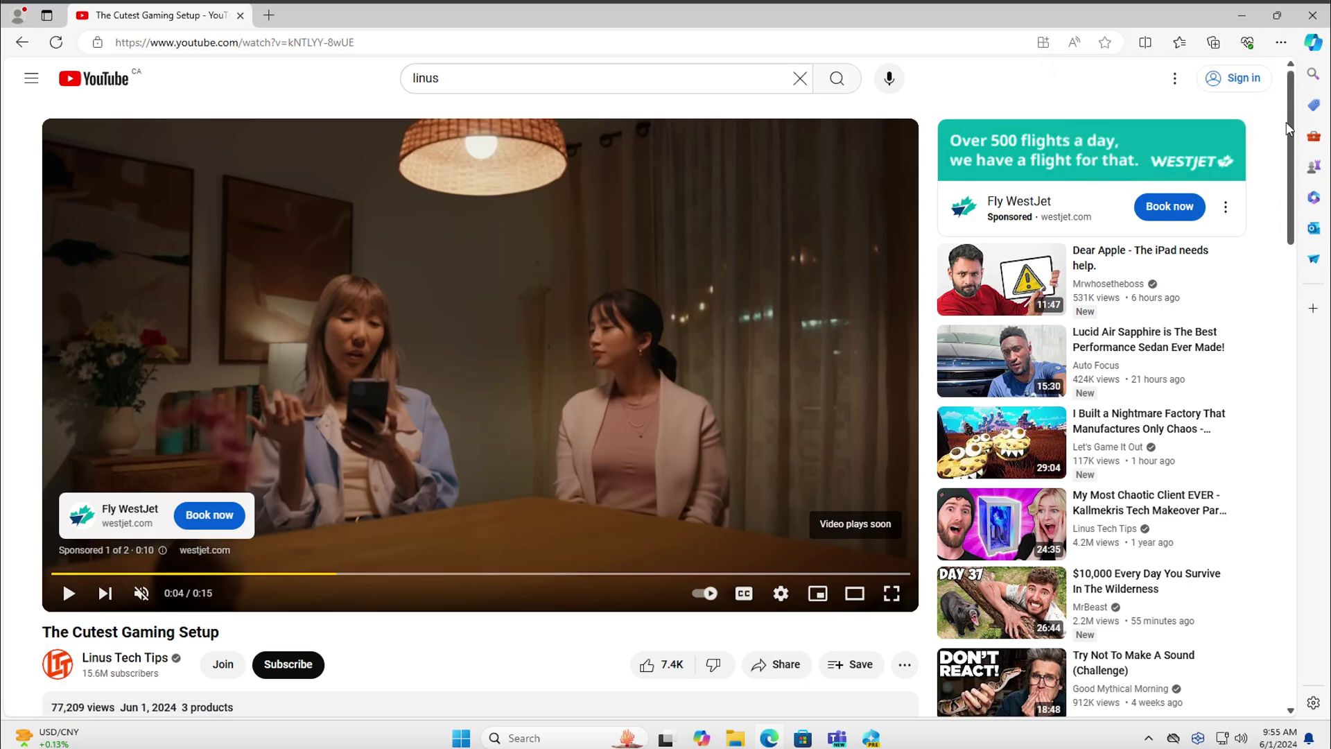
pyautogui.moveTo(1288, 132); pyautogui.dragTo(1286, 172)
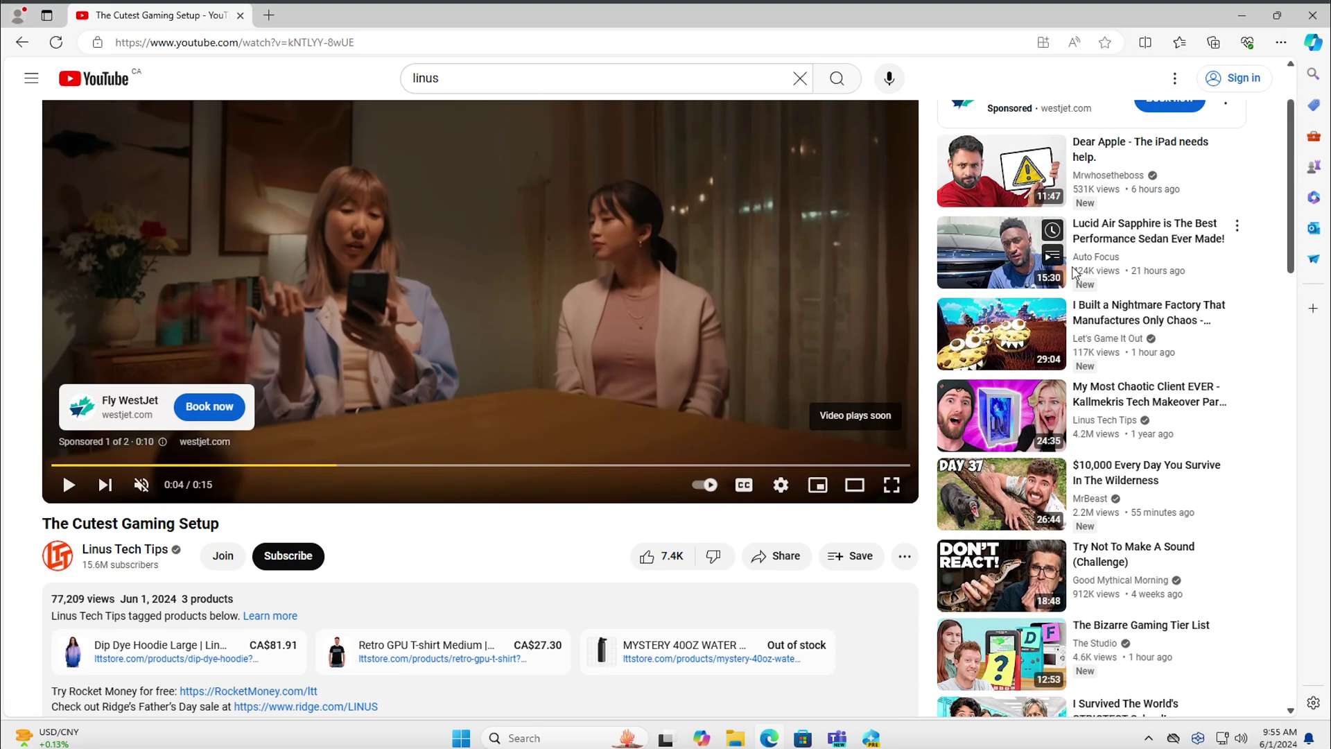
# Scroll the video description and jump to the 'RAM - such RGB' chapter
pyautogui.scroll(-3, 429, 463)
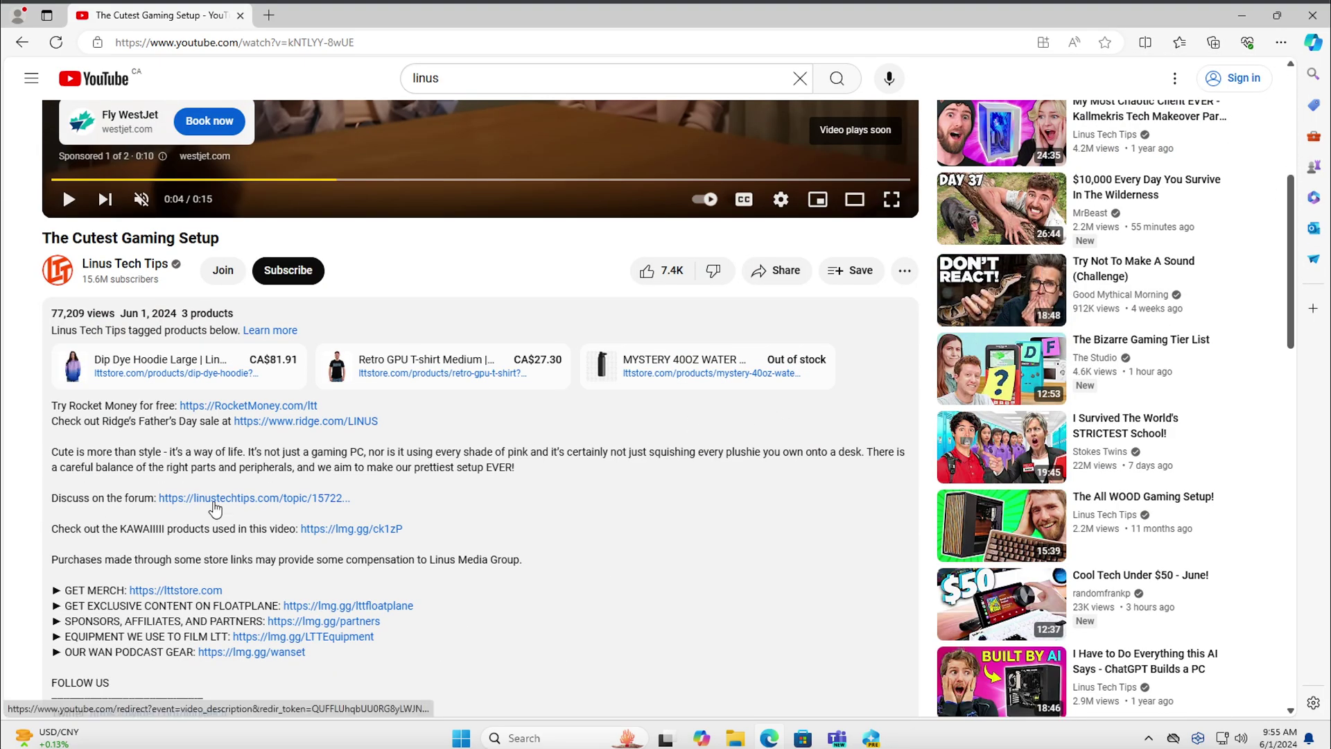
pyautogui.scroll(-10, 238, 611)
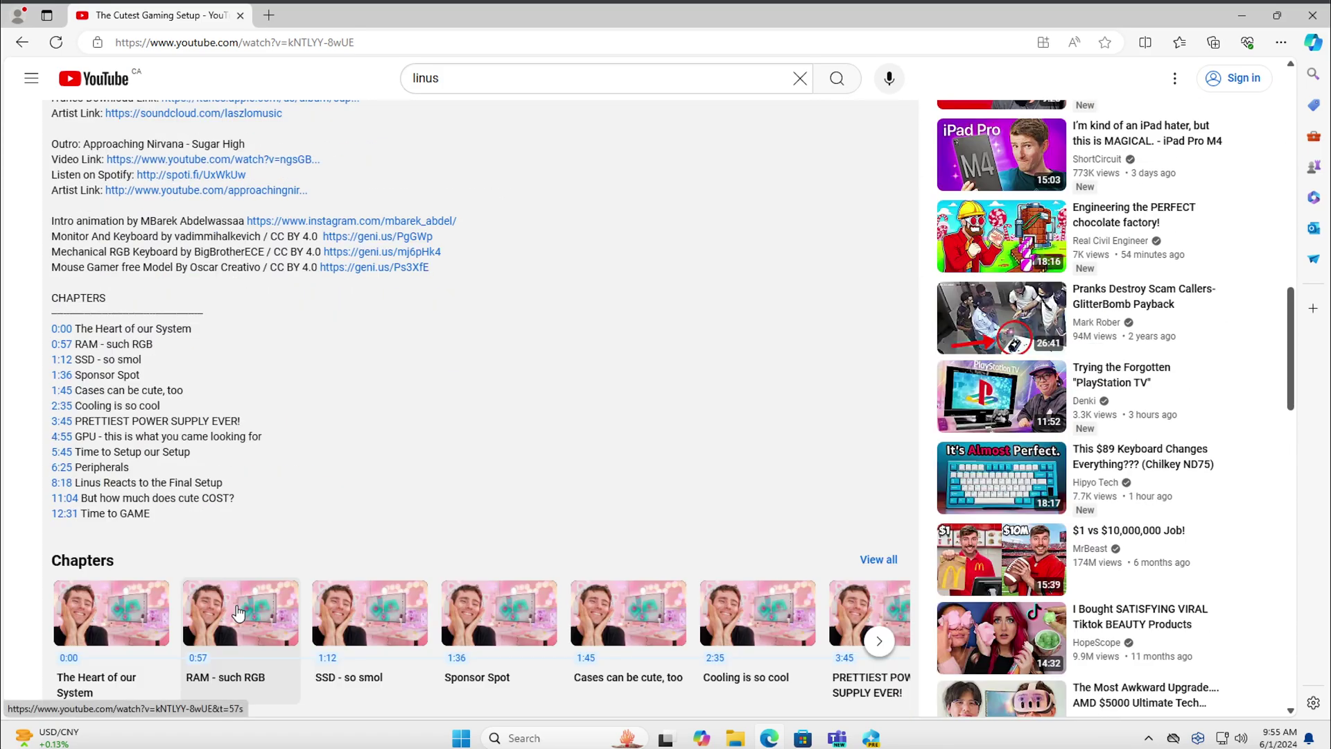
pyautogui.scroll(3, 291, 386)
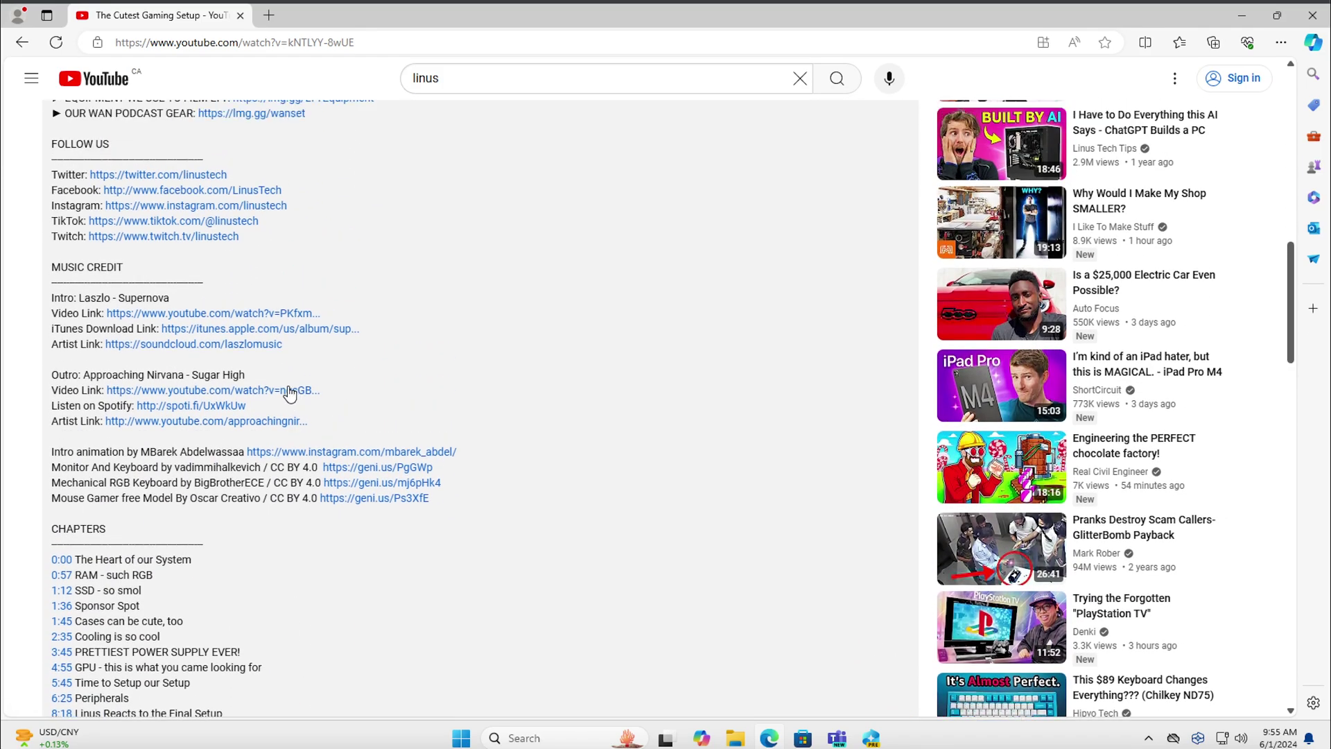
pyautogui.scroll(6, 298, 385)
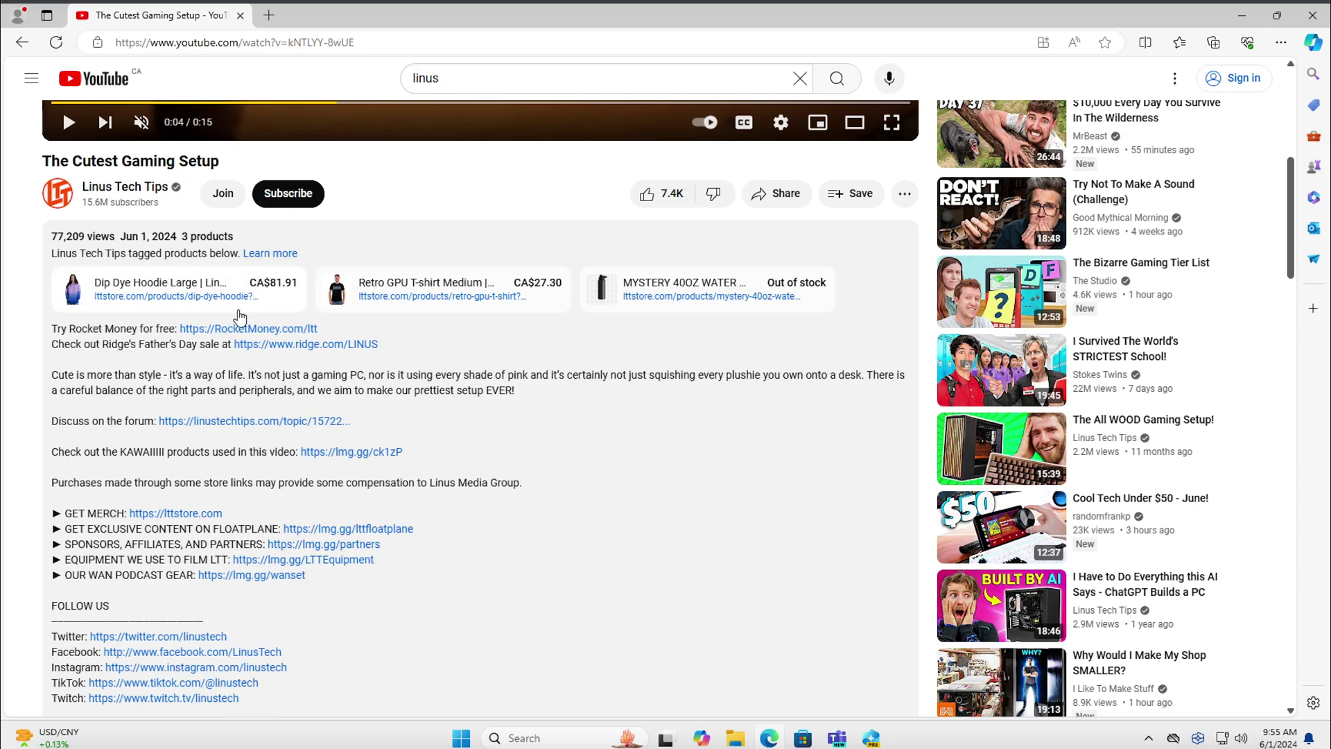
pyautogui.scroll(1, 156, 493)
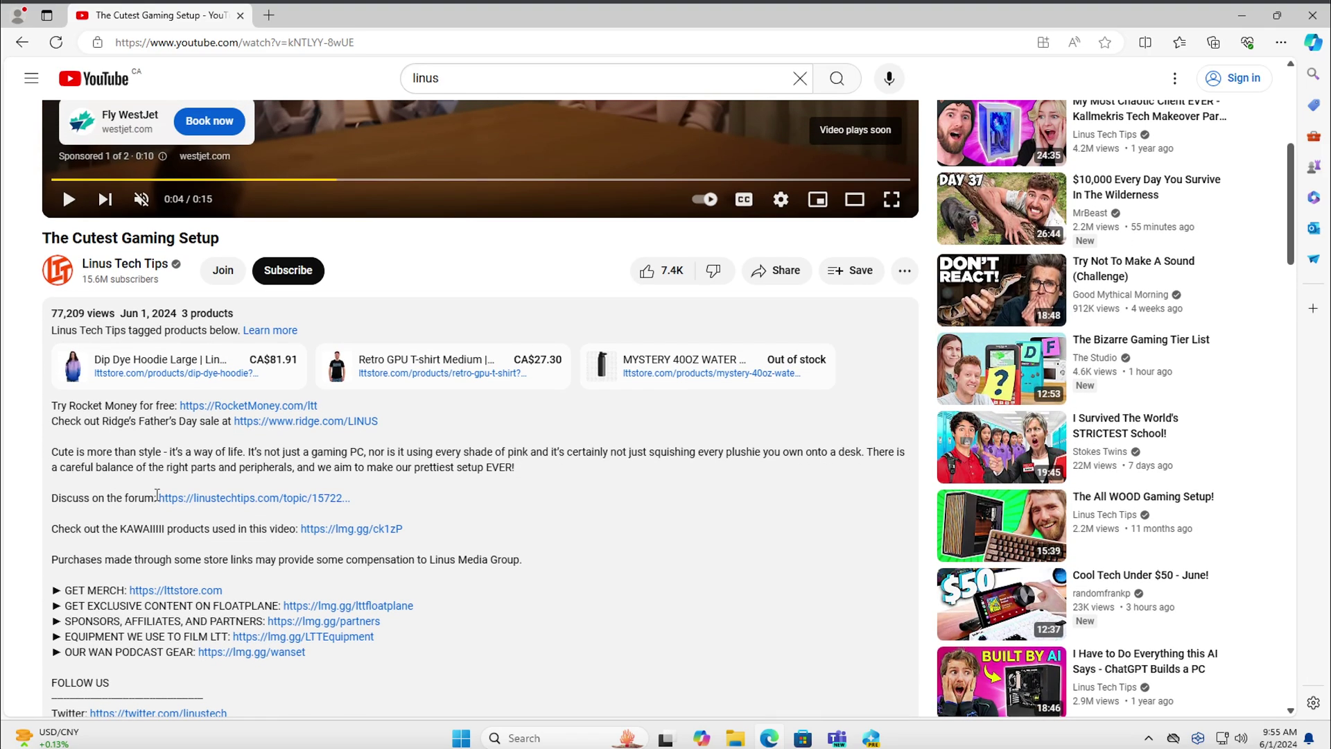
pyautogui.scroll(-9, 156, 494)
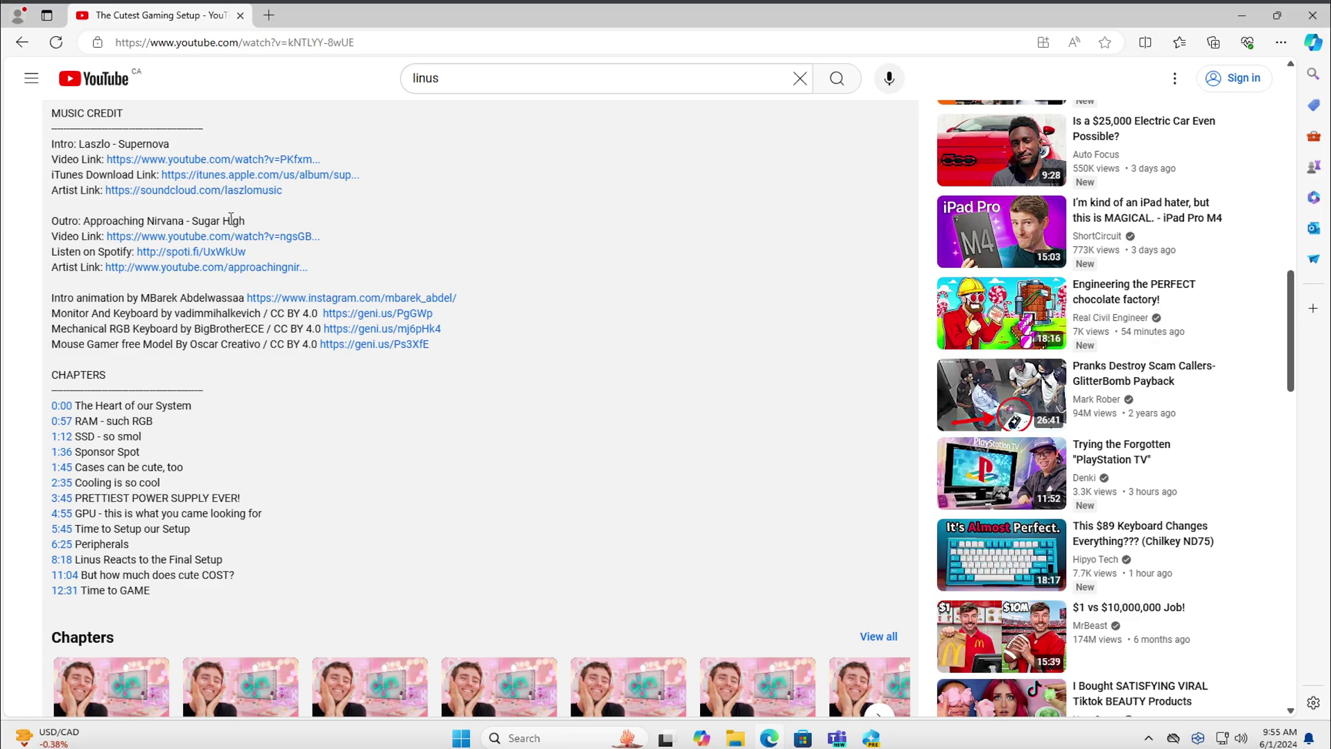
pyautogui.scroll(-4, 207, 385)
pyautogui.click(207, 385)
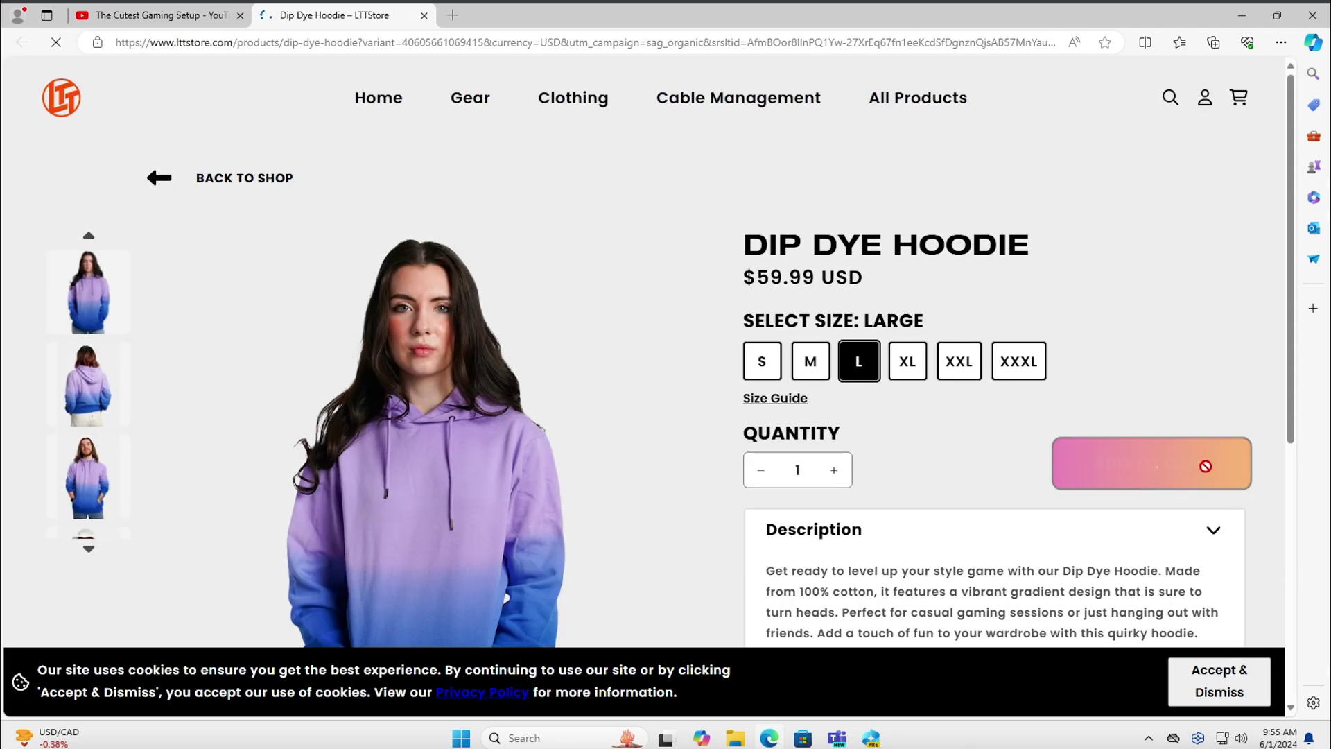
# Check out the Large Dip Dye Hoodie from the cart, backing out of Shop Pay to the payment section
pyautogui.moveTo(1245, 93)
pyautogui.click(1186, 227)
pyautogui.scroll(-7, 1047, 331)
pyautogui.click(1103, 305)
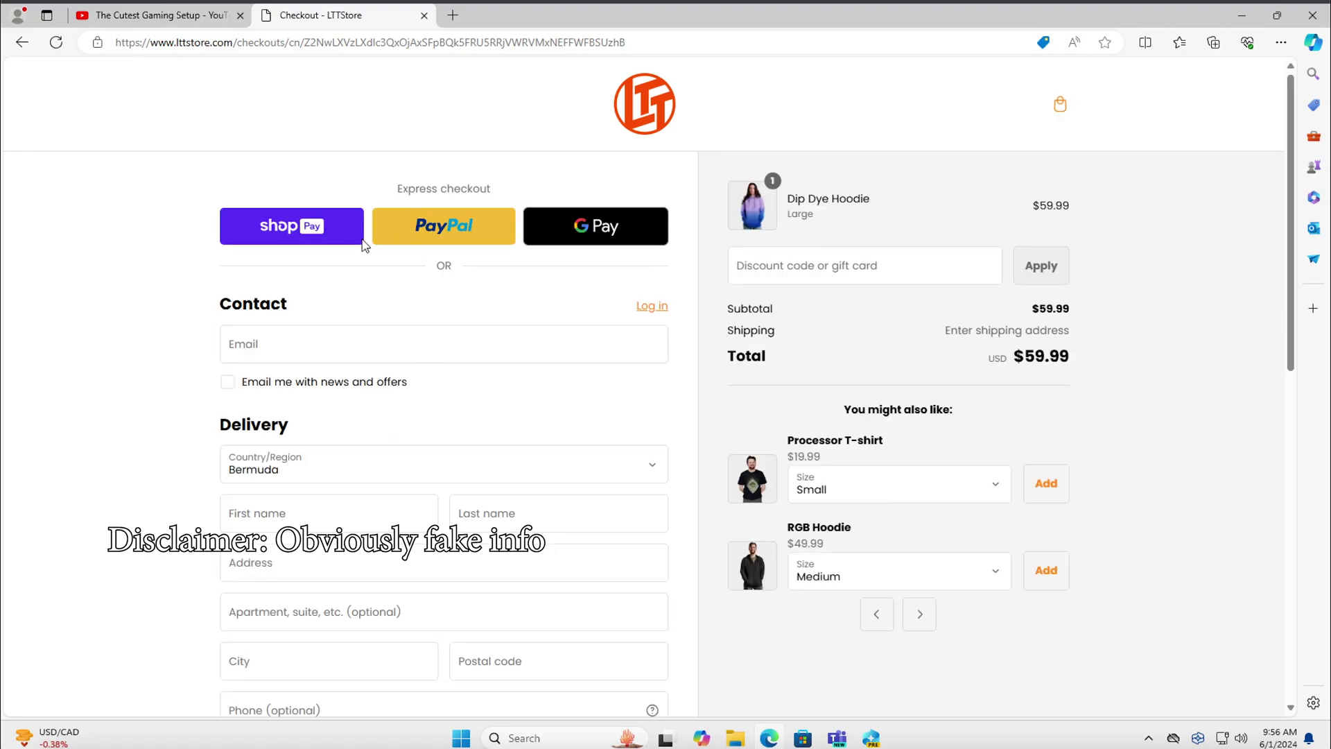
pyautogui.click(331, 243)
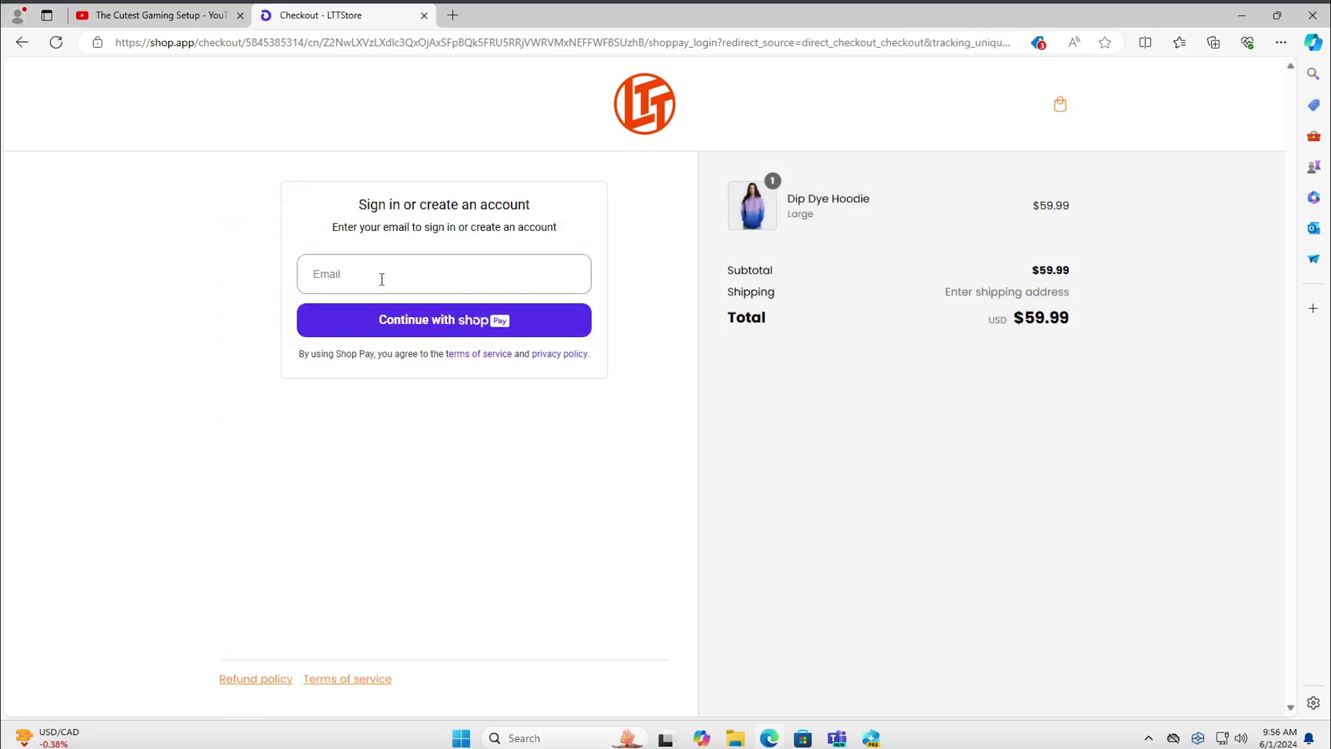
pyautogui.click(21, 42)
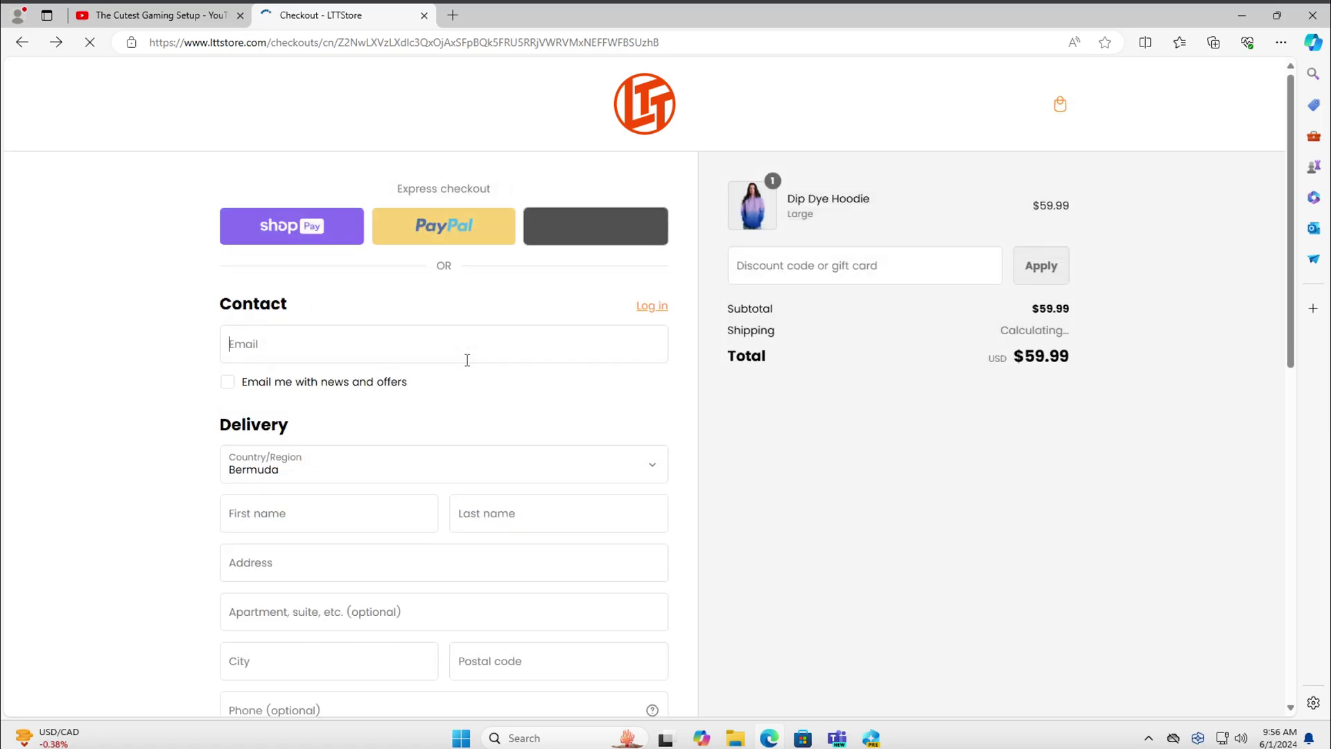
pyautogui.scroll(-3, 468, 366)
# Fill in the card number, expiry, security code and cardholder name in the payment form
pyautogui.scroll(-5, 467, 366)
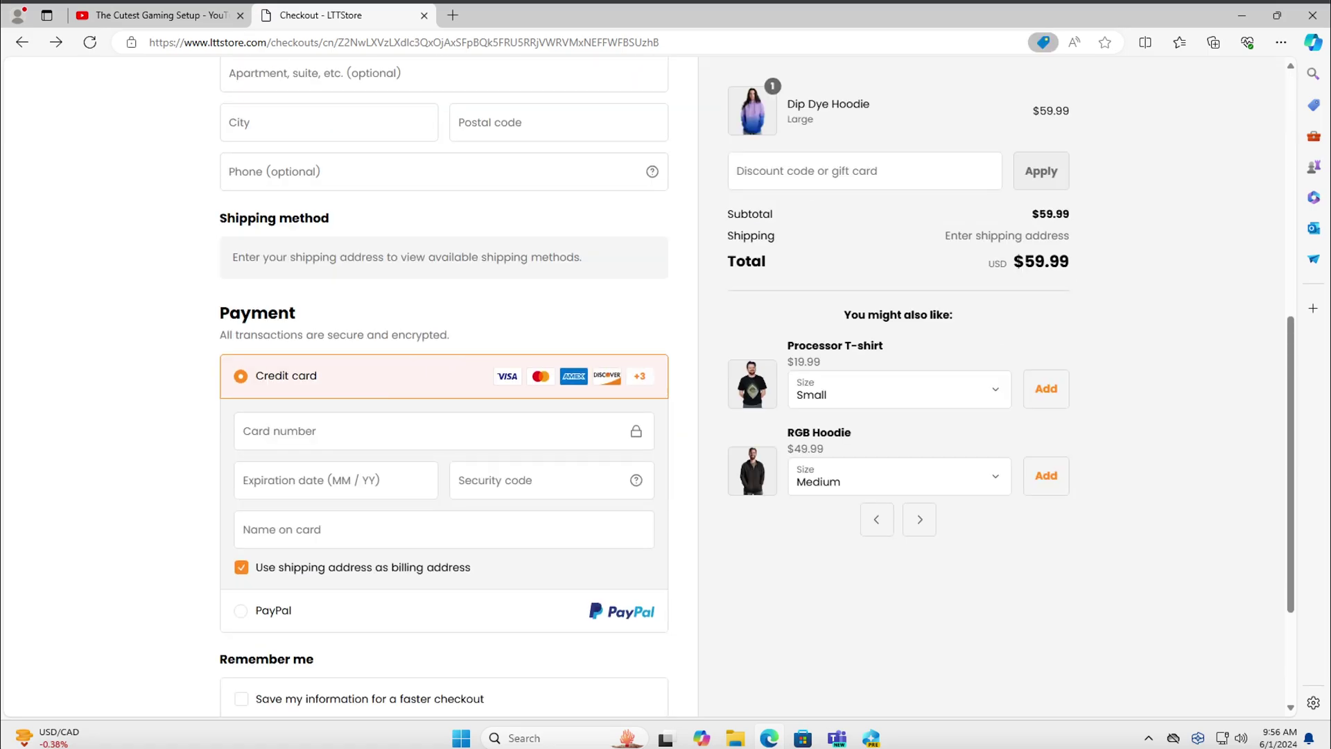
pyautogui.click(315, 432)
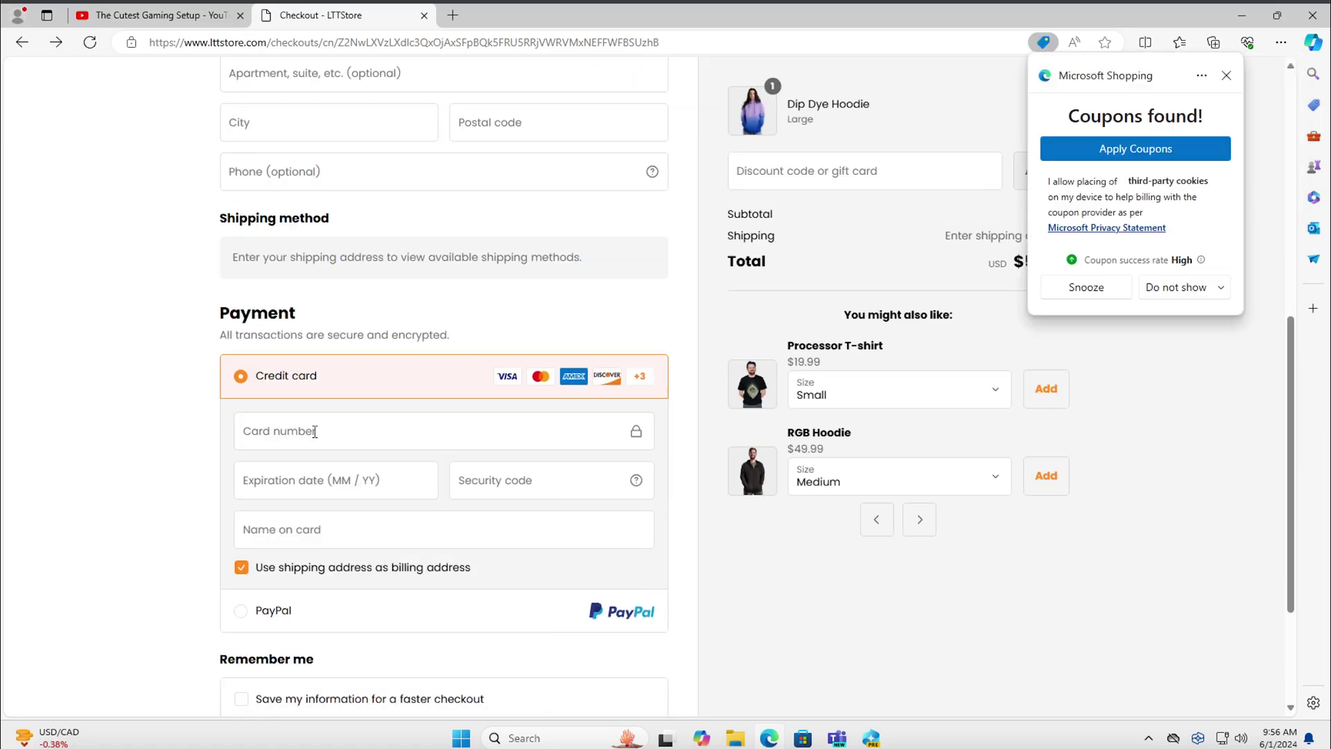
pyautogui.click(315, 431)
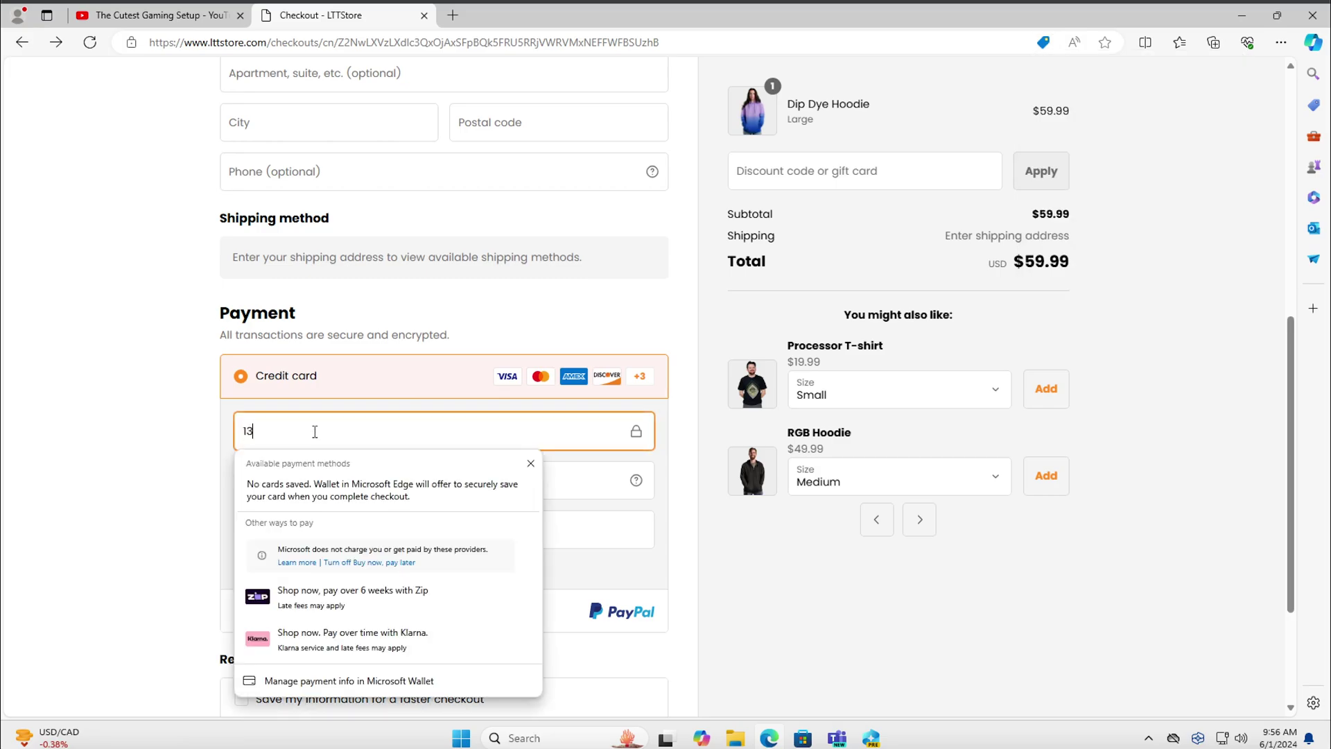
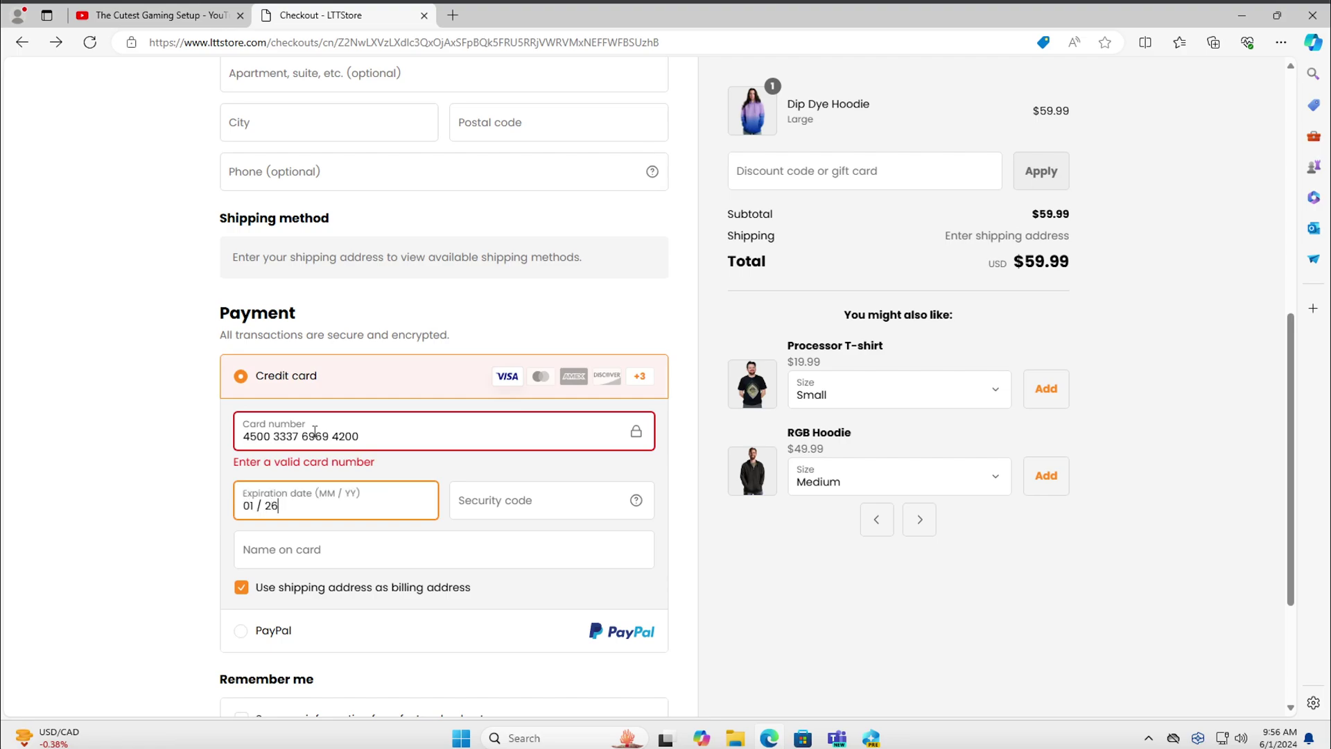
pyautogui.press('Tab')
pyautogui.press('Tab')
pyautogui.press('Tab')
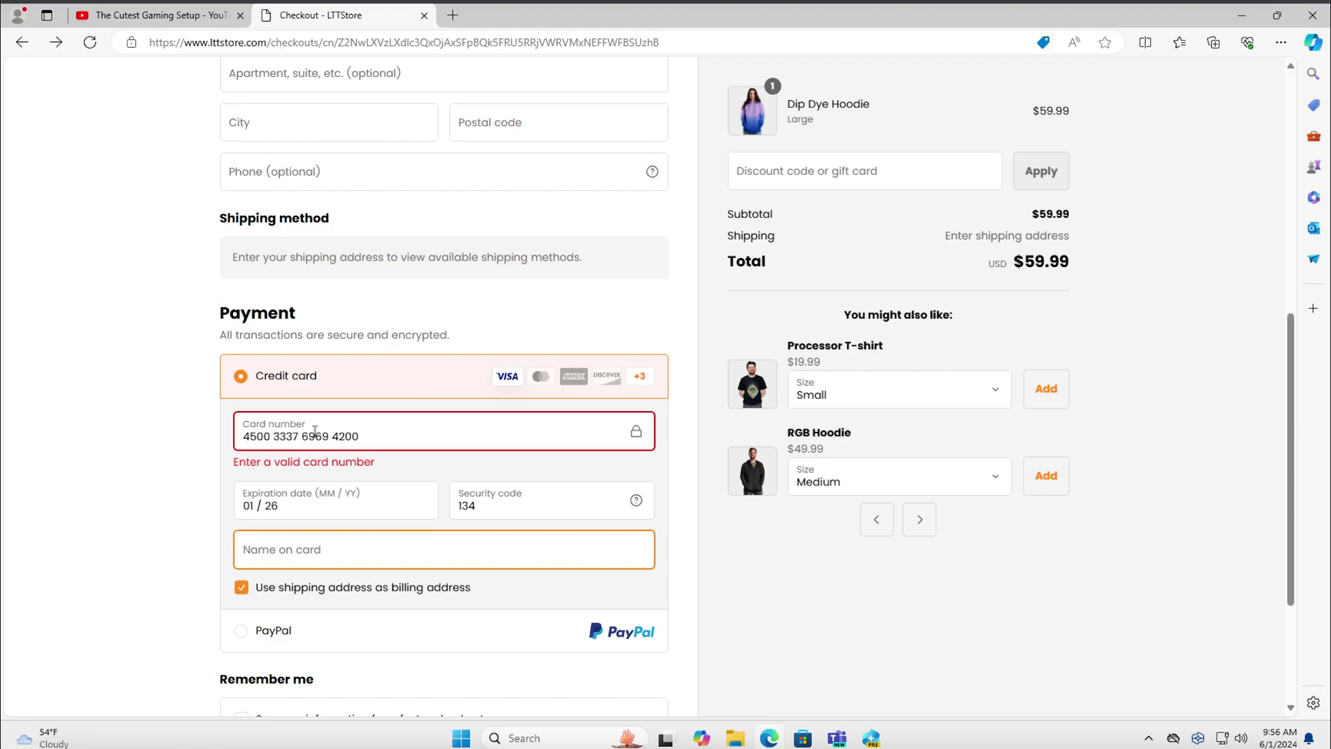
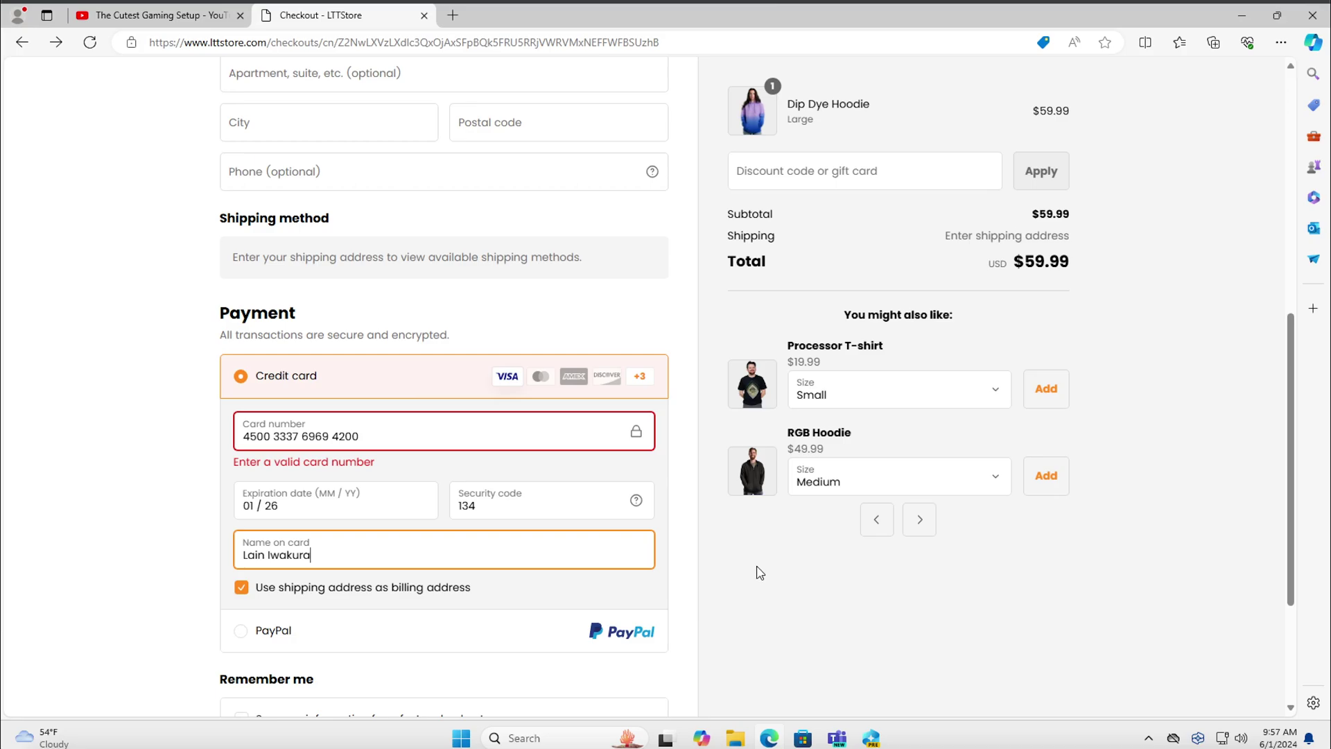
# Find the 9:57 AM checkout snapshot in Recall and select the captured card number text
pyautogui.click(872, 735)
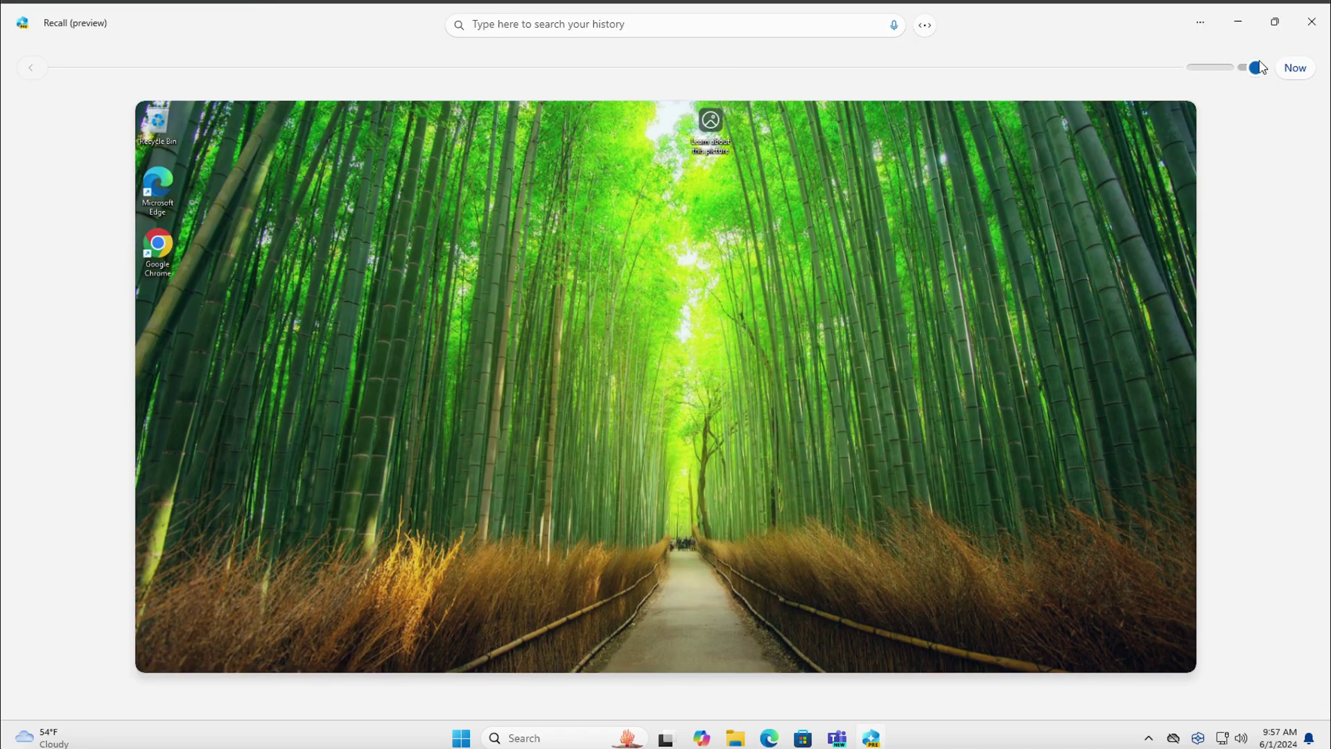
pyautogui.click(1253, 68)
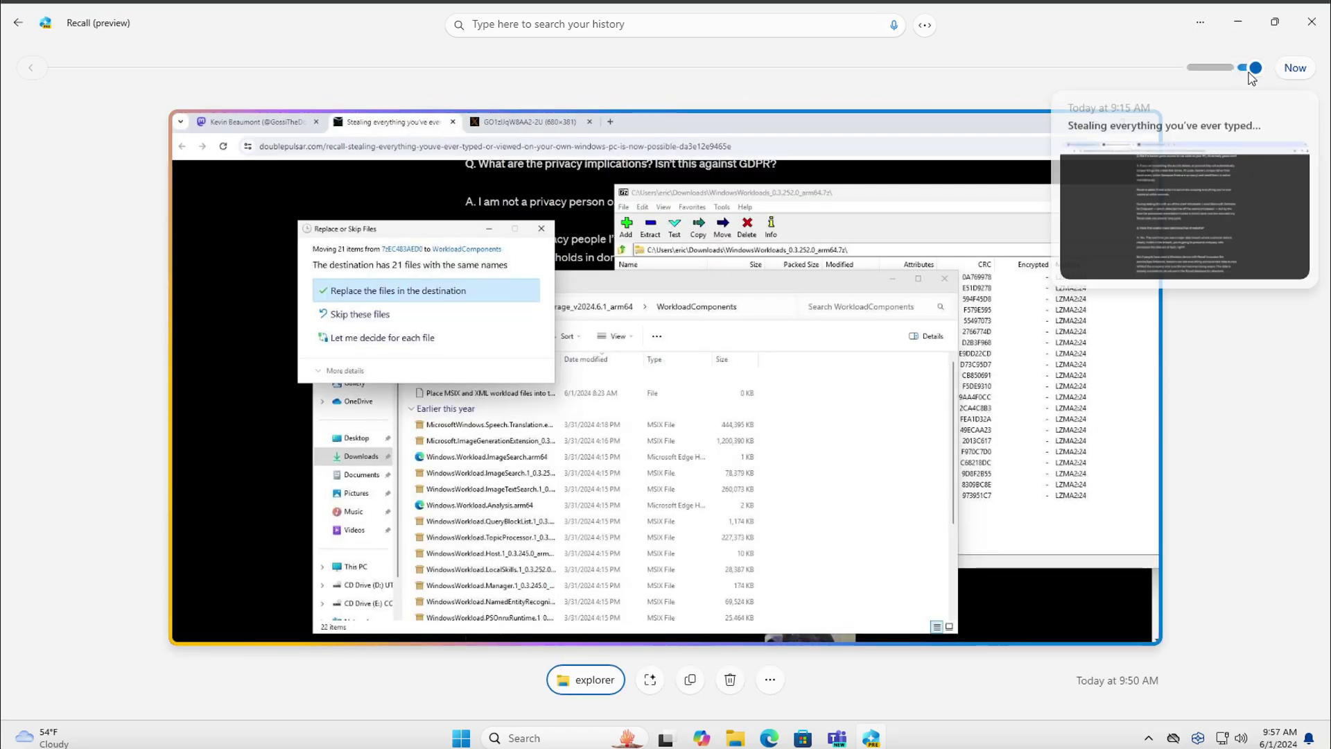
pyautogui.click(1309, 67)
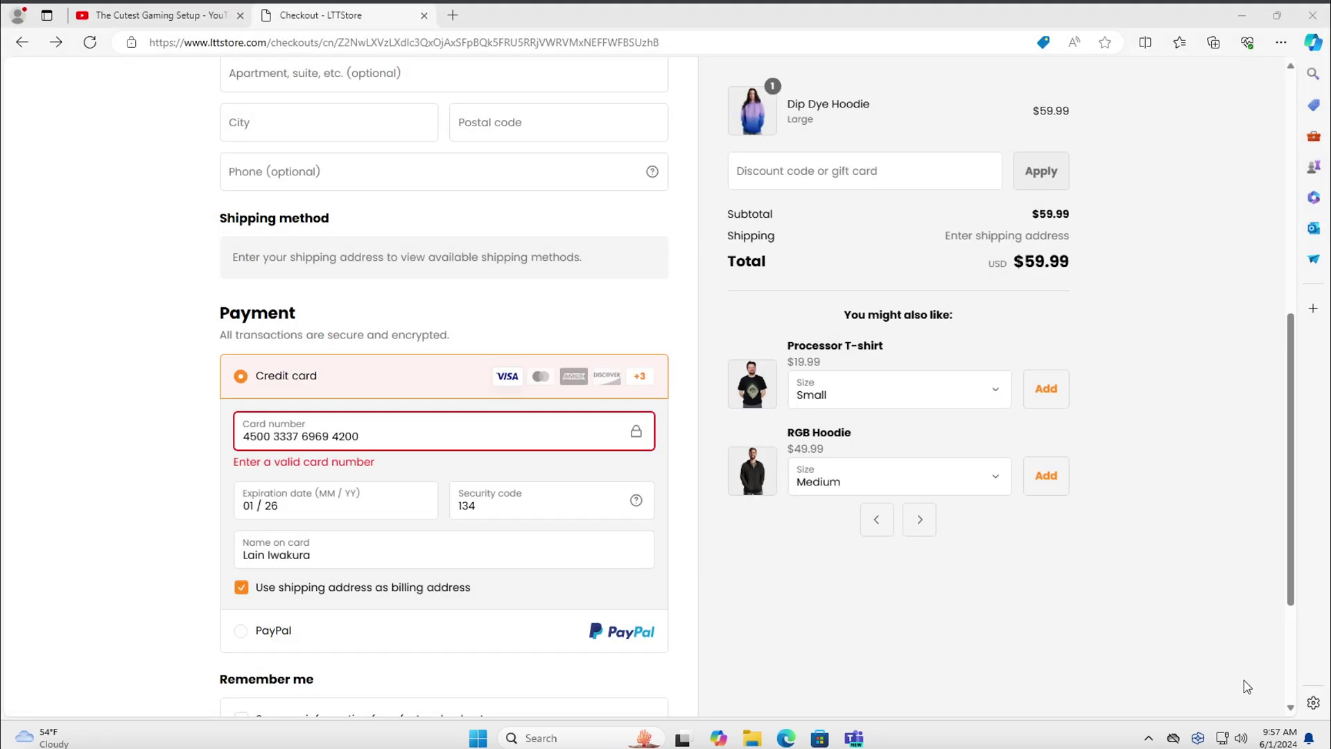
pyautogui.click(1198, 738)
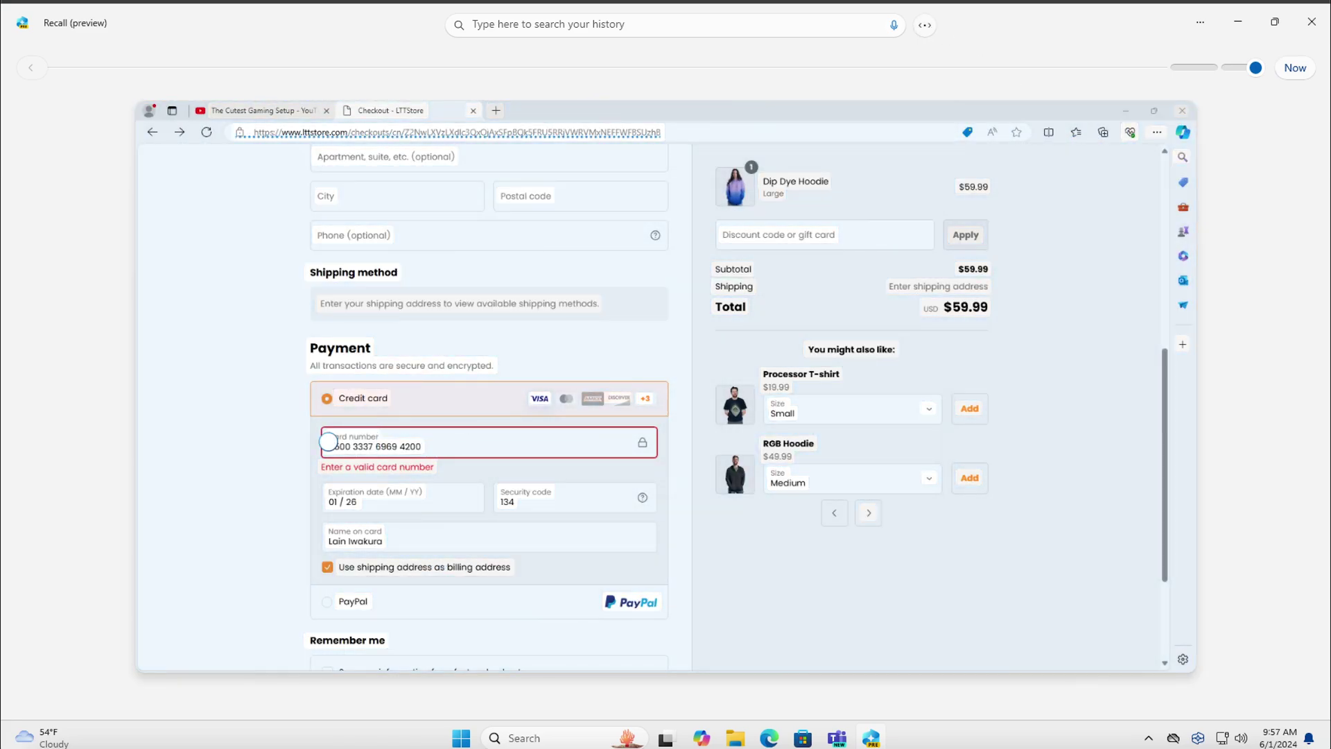
pyautogui.moveTo(330, 442); pyautogui.dragTo(425, 449)
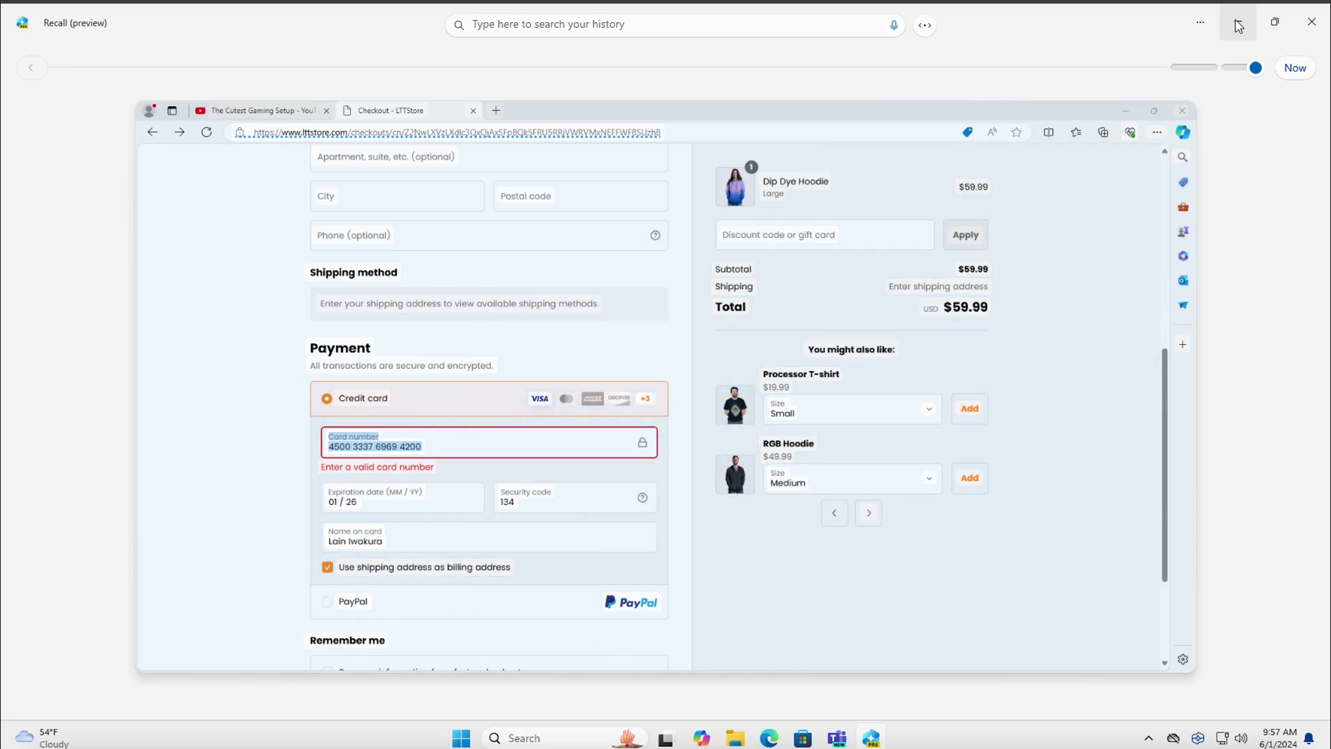
# Minimize Recall and open the %appdata% Roaming folder in File Explorer
pyautogui.click(1237, 28)
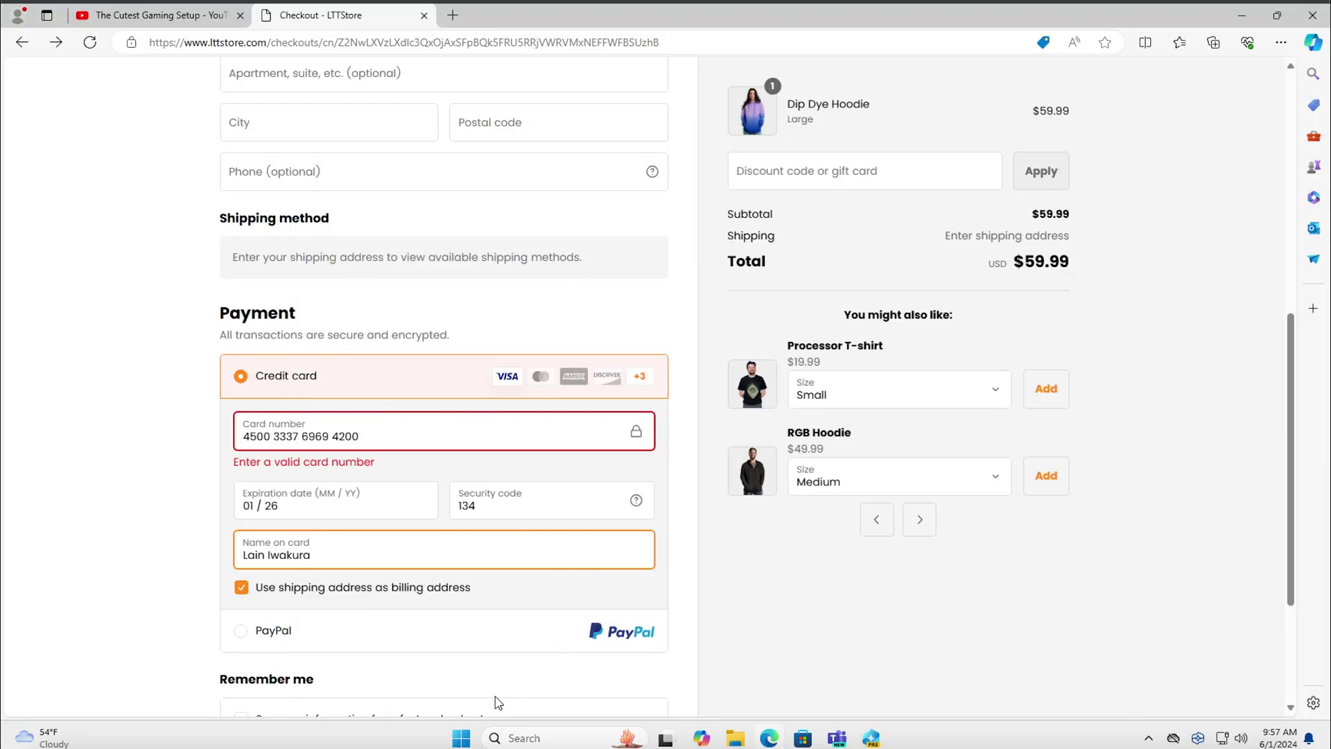
pyautogui.click(463, 733)
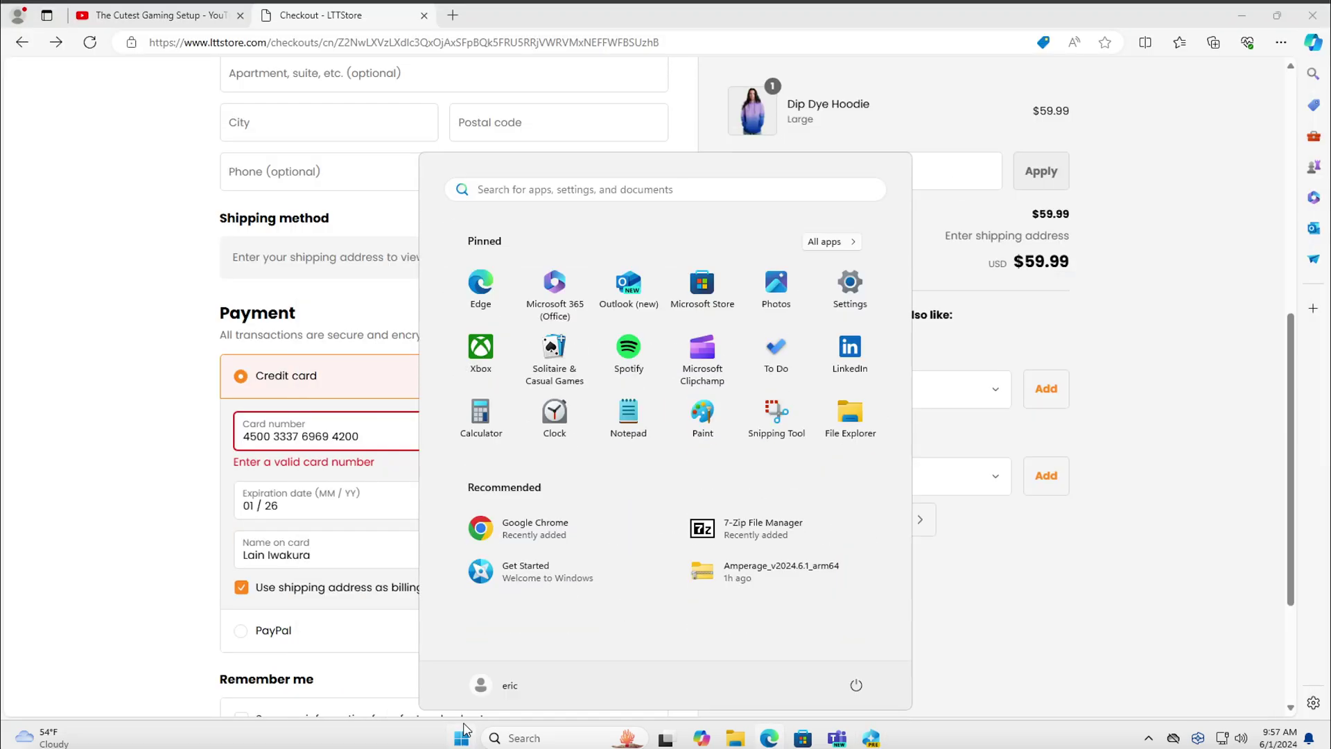
pyautogui.click(464, 729)
pyautogui.press('super+r')
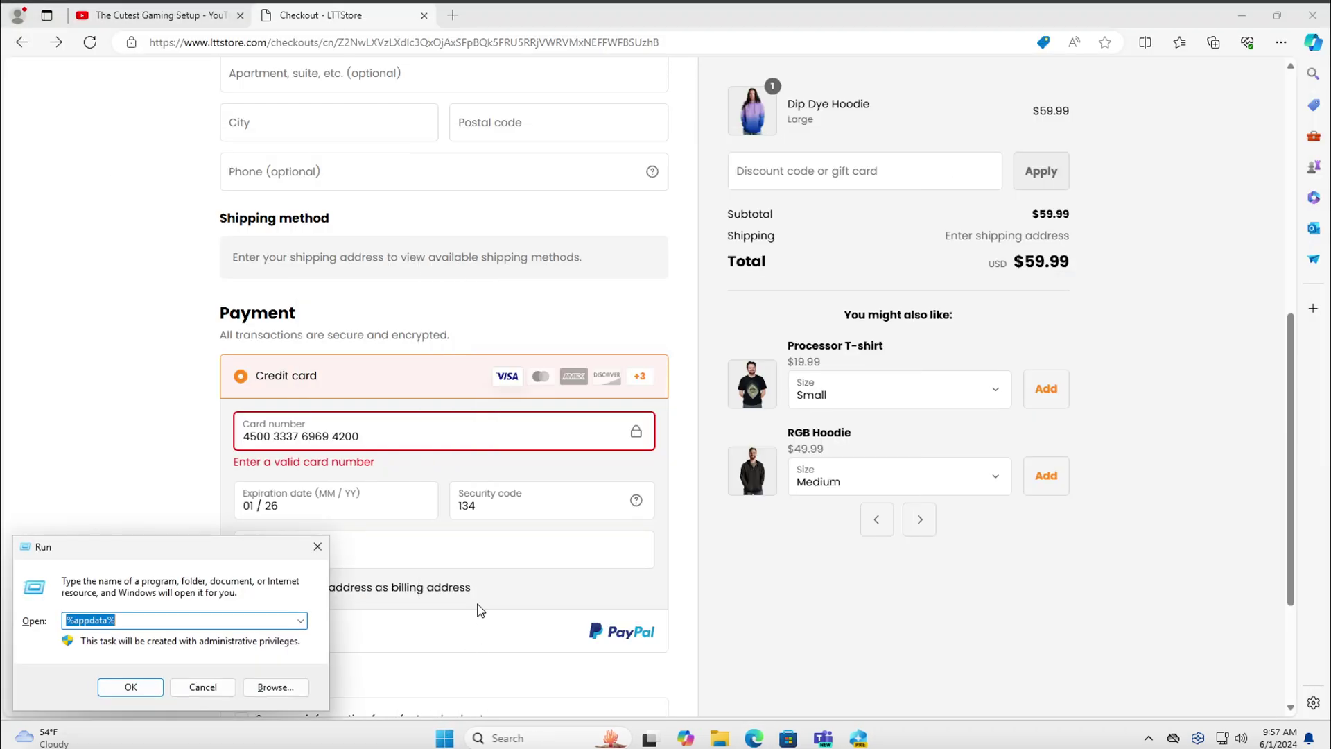
pyautogui.press('Escape')
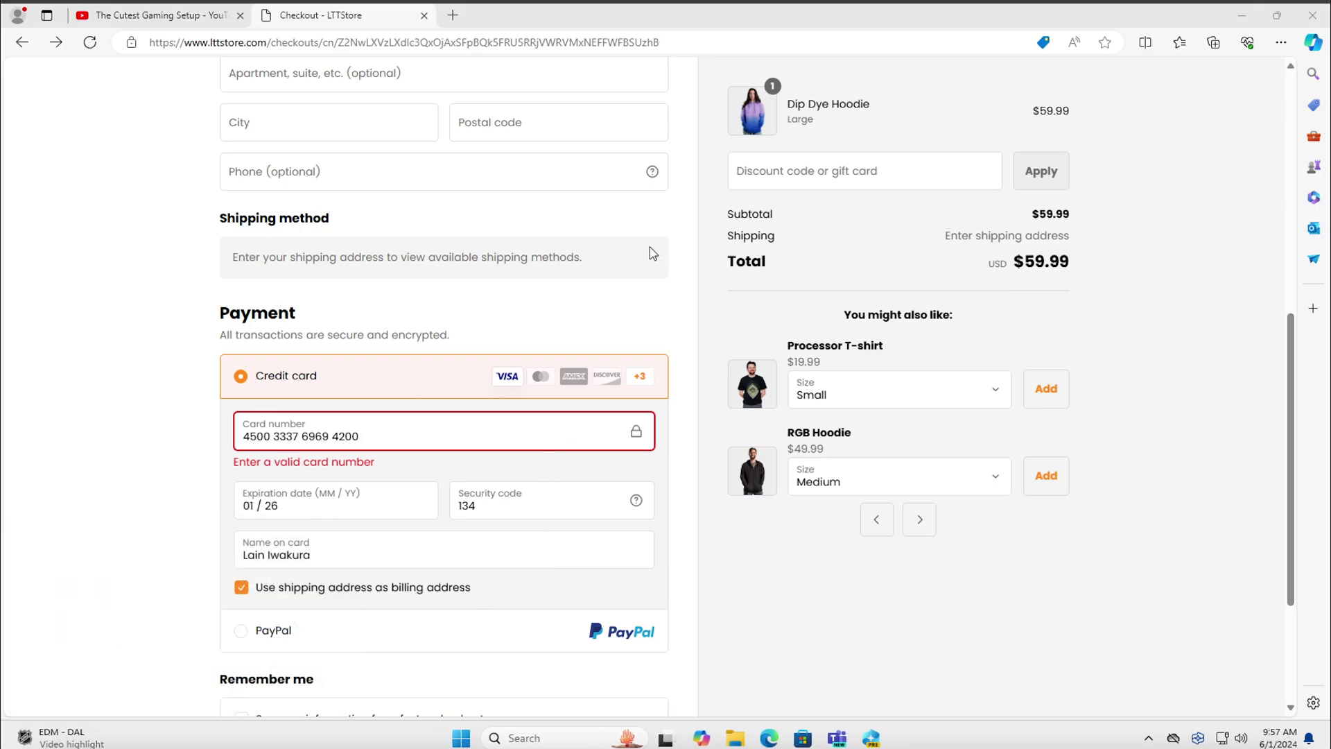
pyautogui.press('super+e')
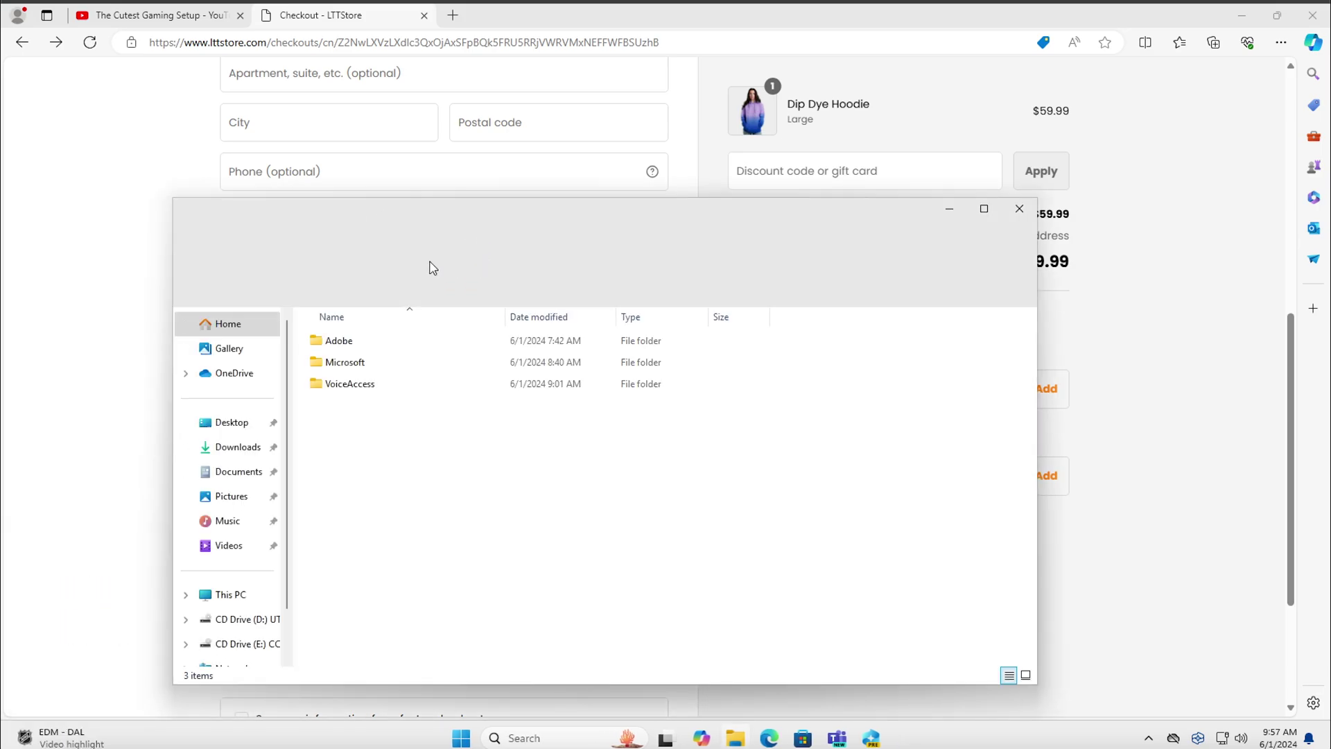
# Go up to AppData, then open Local > CoreAIPlatform.00 > UKP > GUID folder > ImageStore
pyautogui.click(451, 247)
pyautogui.doubleClick(437, 341)
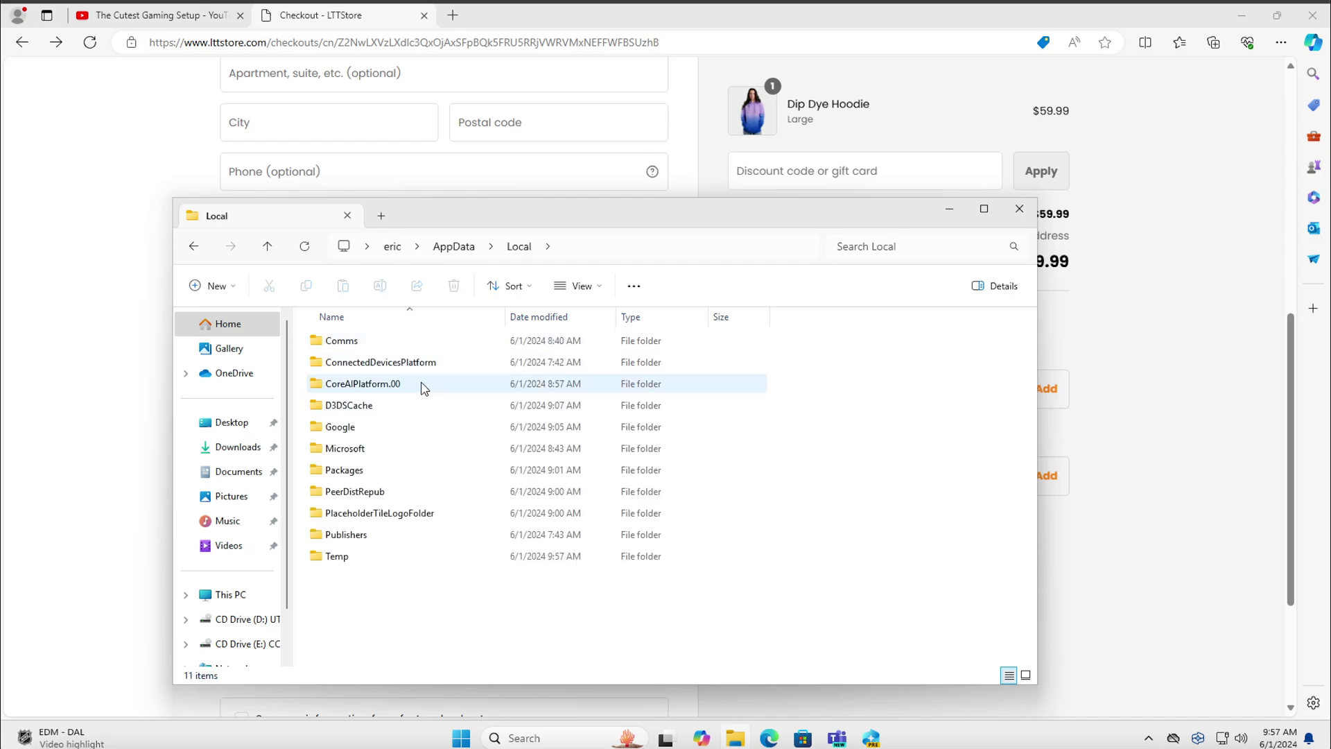
pyautogui.doubleClick(425, 385)
pyautogui.doubleClick(420, 340)
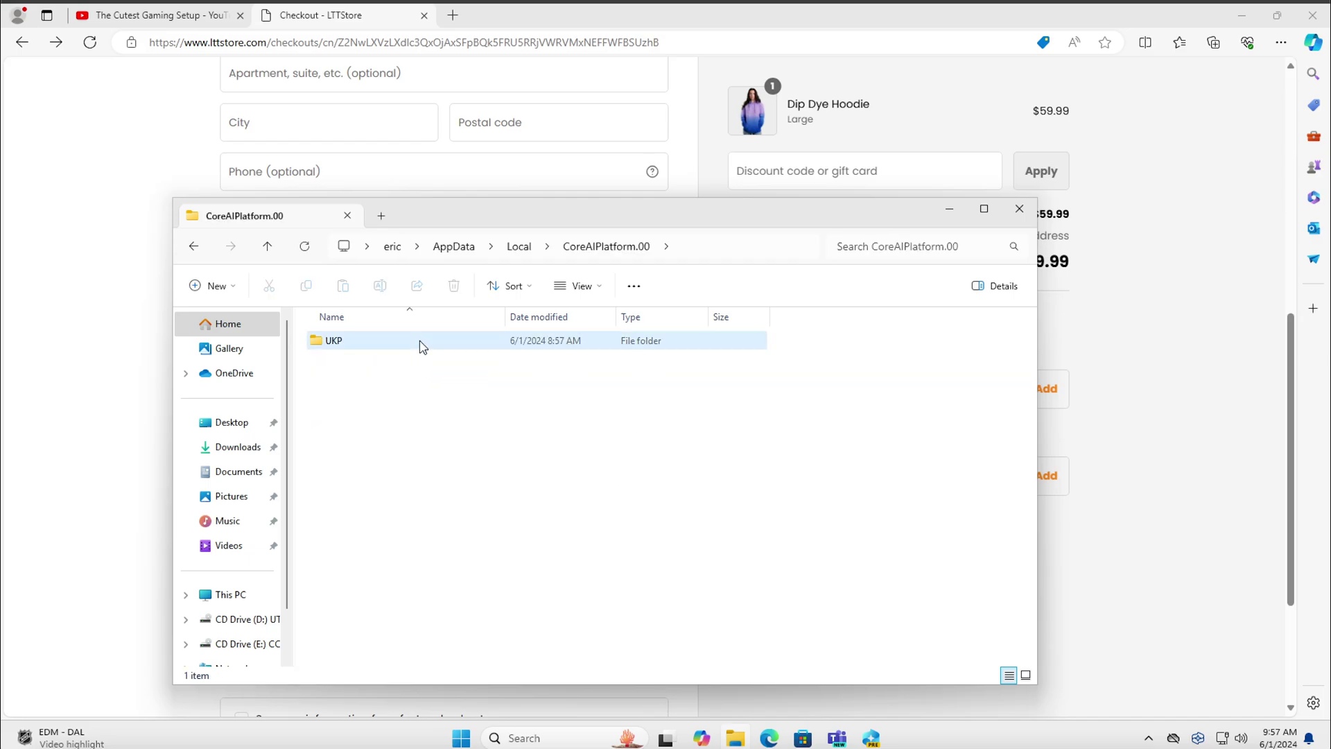
pyautogui.doubleClick(423, 341)
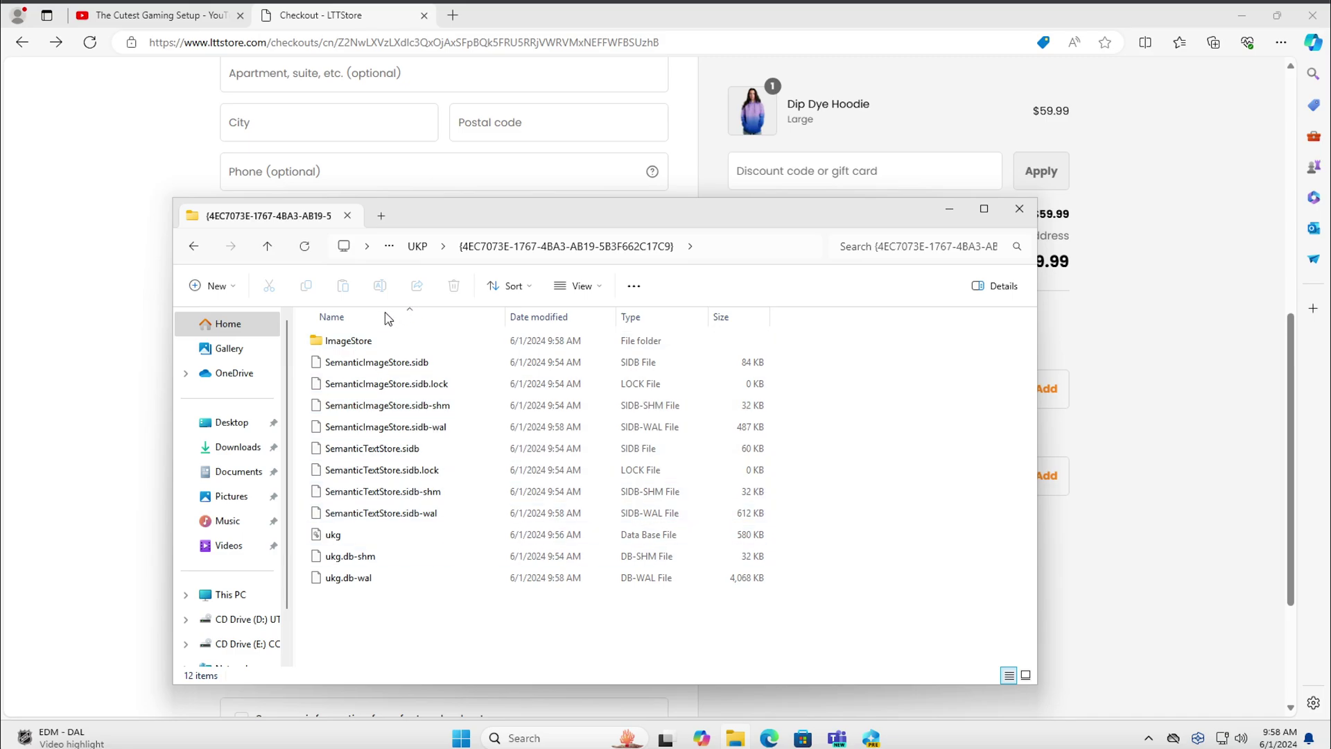
pyautogui.doubleClick(367, 340)
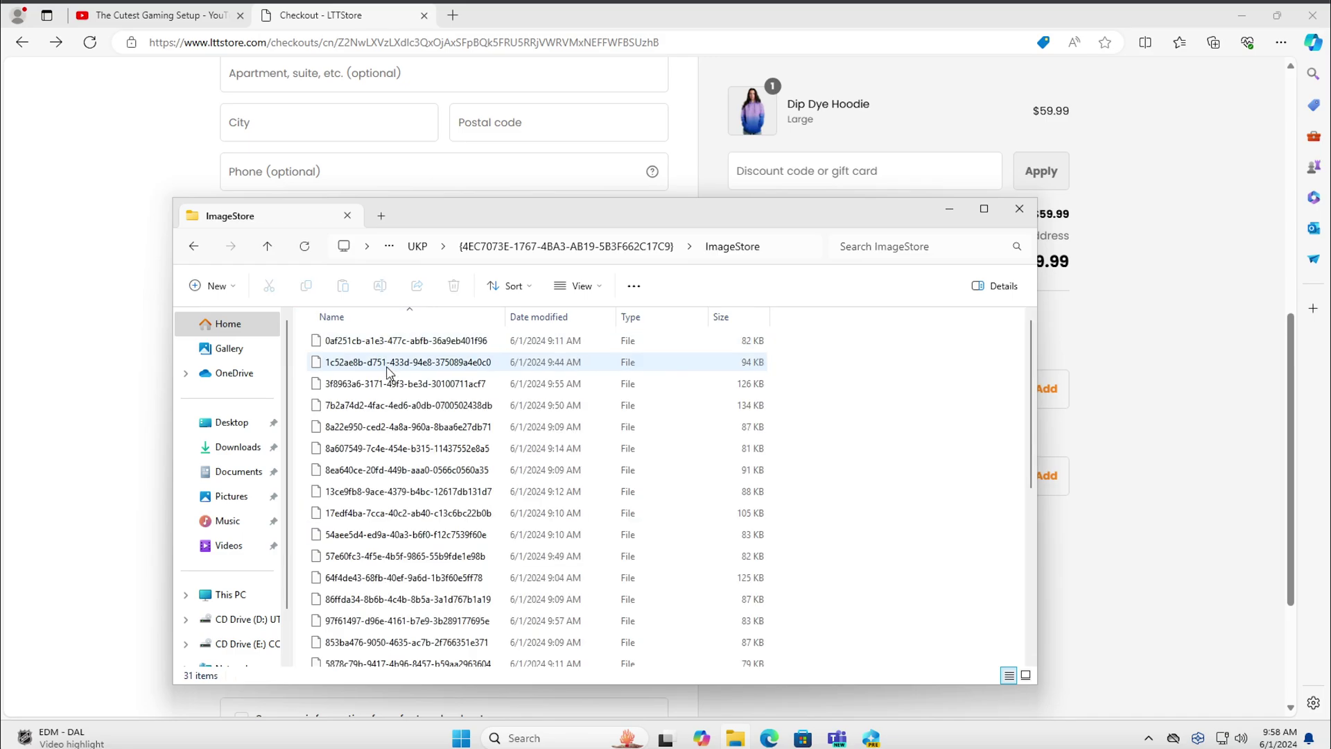
# Select a stored snapshot file and show the ImageStore folder path as editable text
pyautogui.click(391, 375)
pyautogui.scroll(-5, 392, 378)
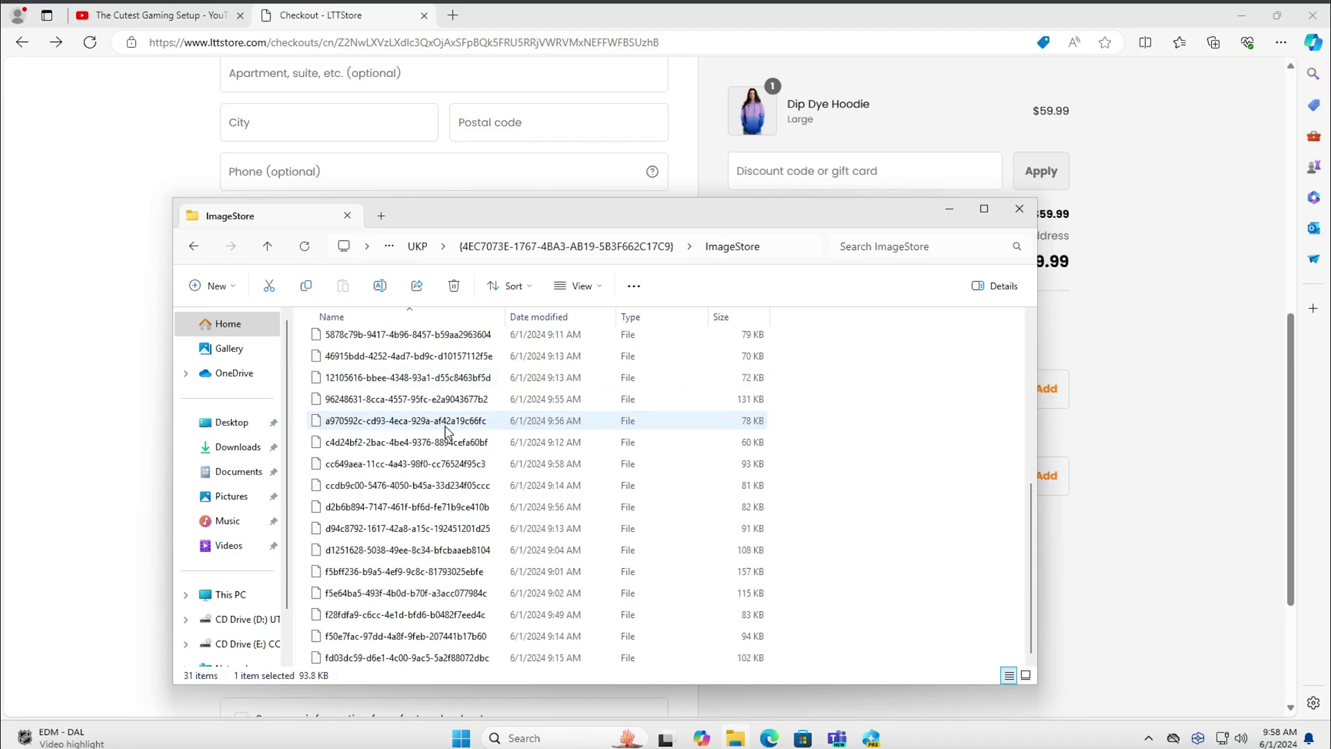
pyautogui.scroll(6, 481, 469)
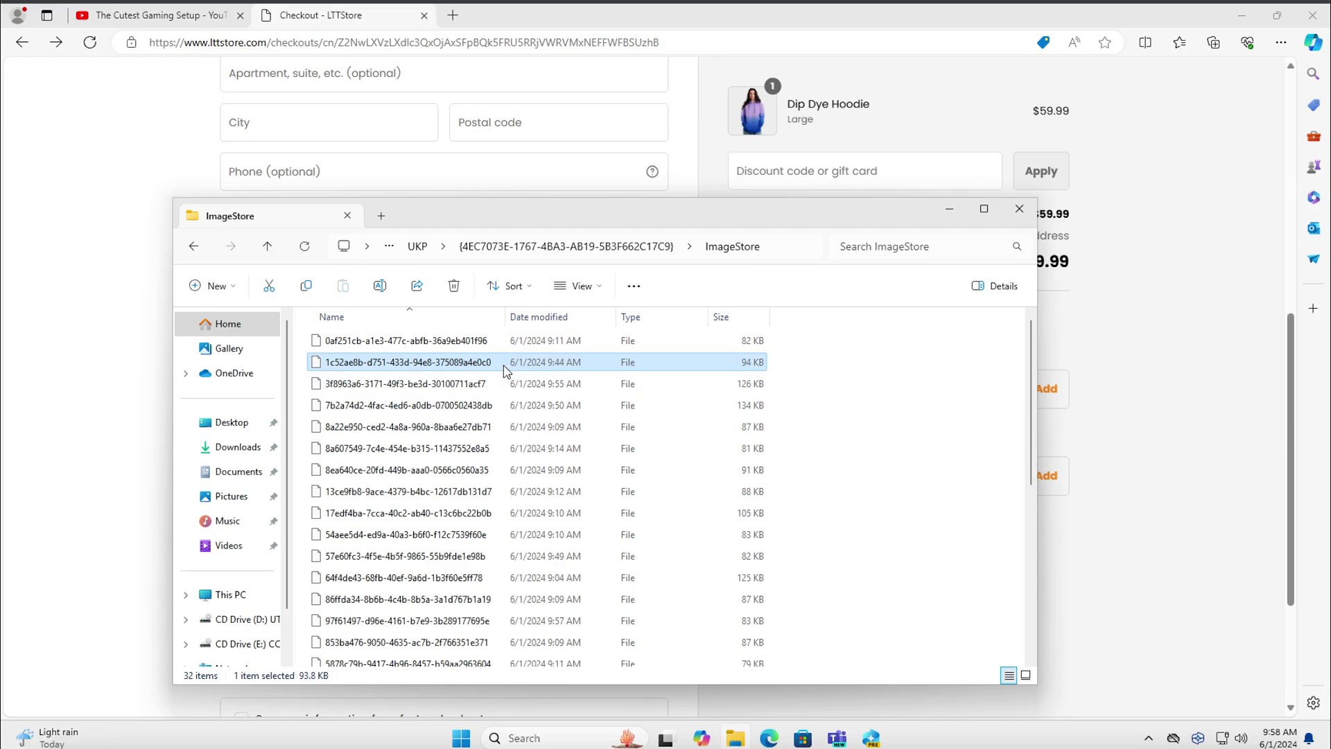
pyautogui.click(604, 240)
pyautogui.click(583, 246)
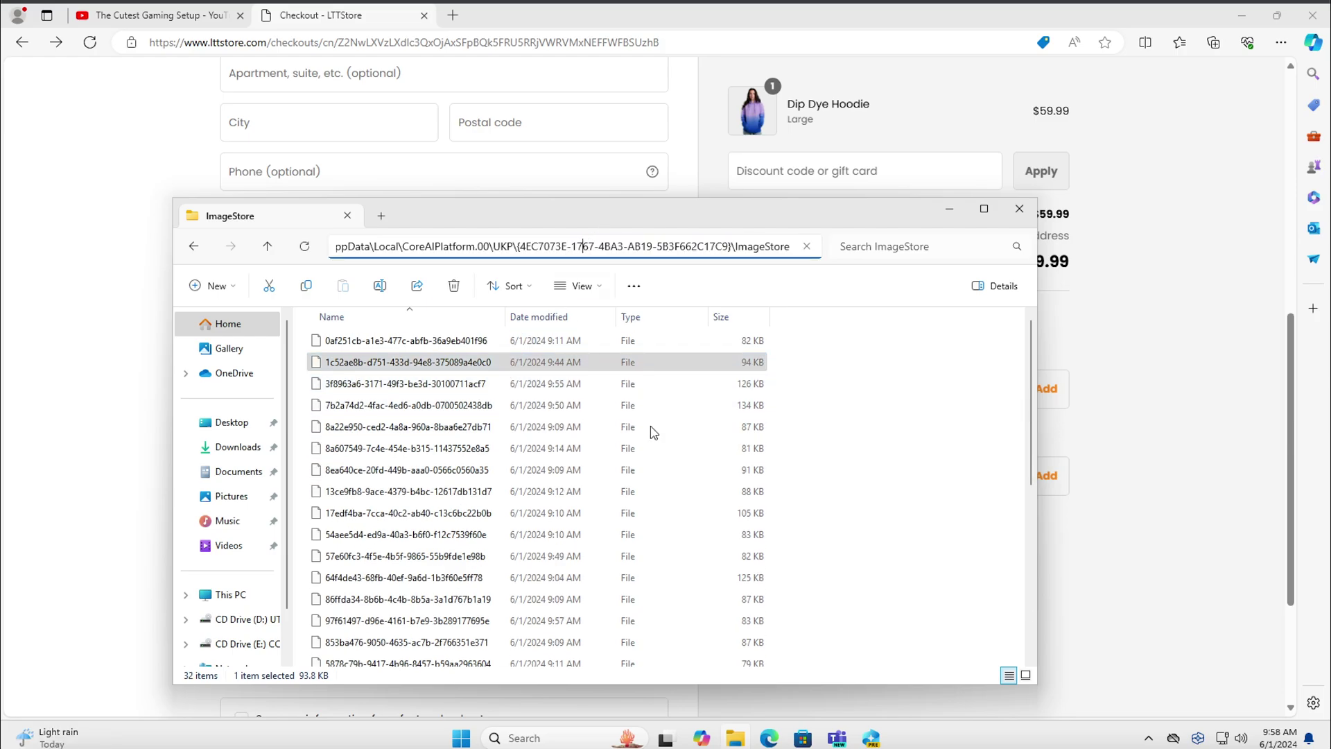
# Read the Cybernews Recall privacy article in a new tab, then return to the Bing Recall results
pyautogui.click(452, 15)
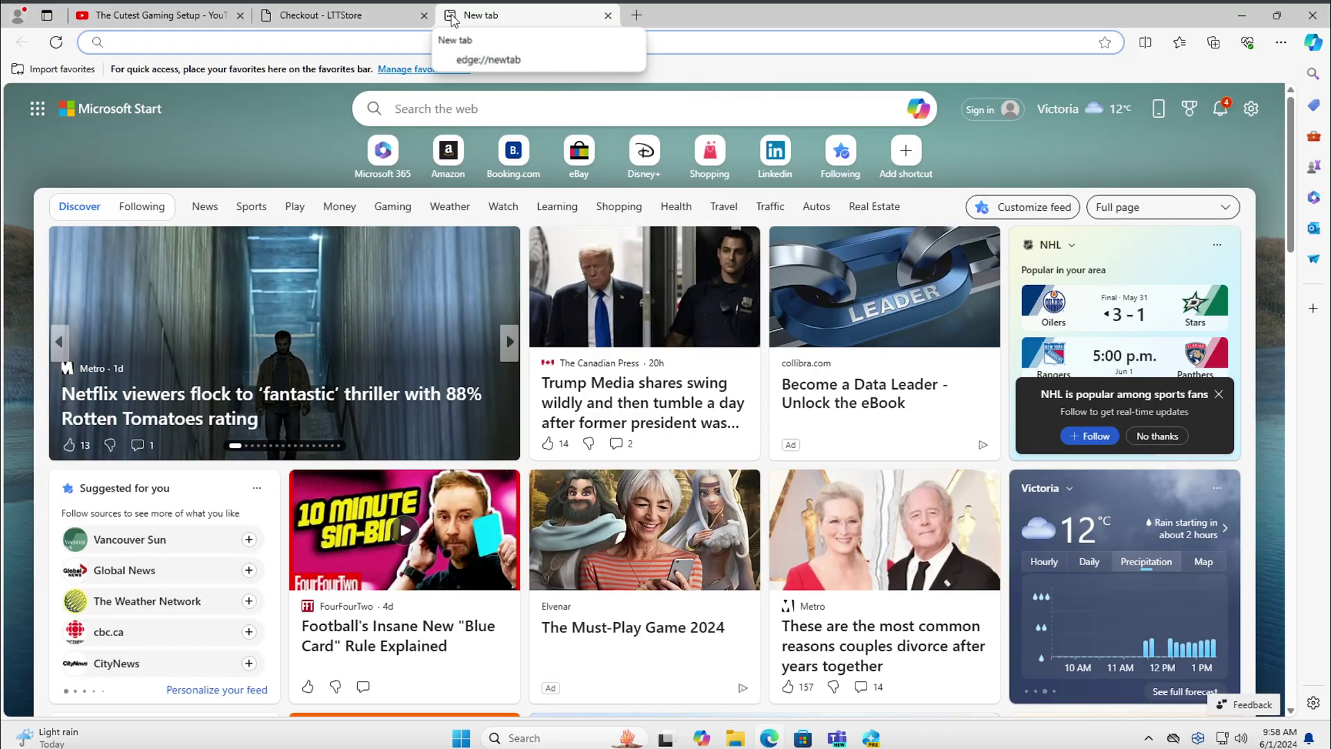
pyautogui.write('goss')
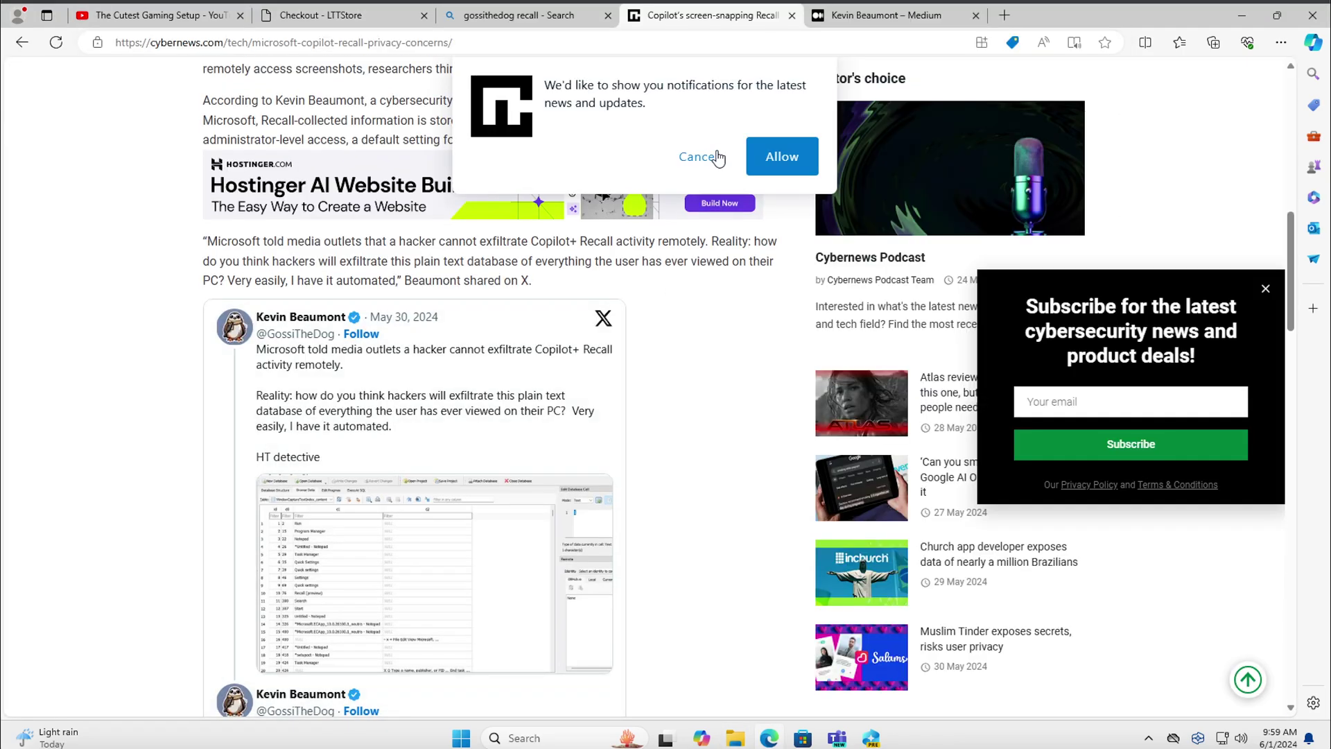
pyautogui.click(696, 157)
pyautogui.scroll(-4, 472, 430)
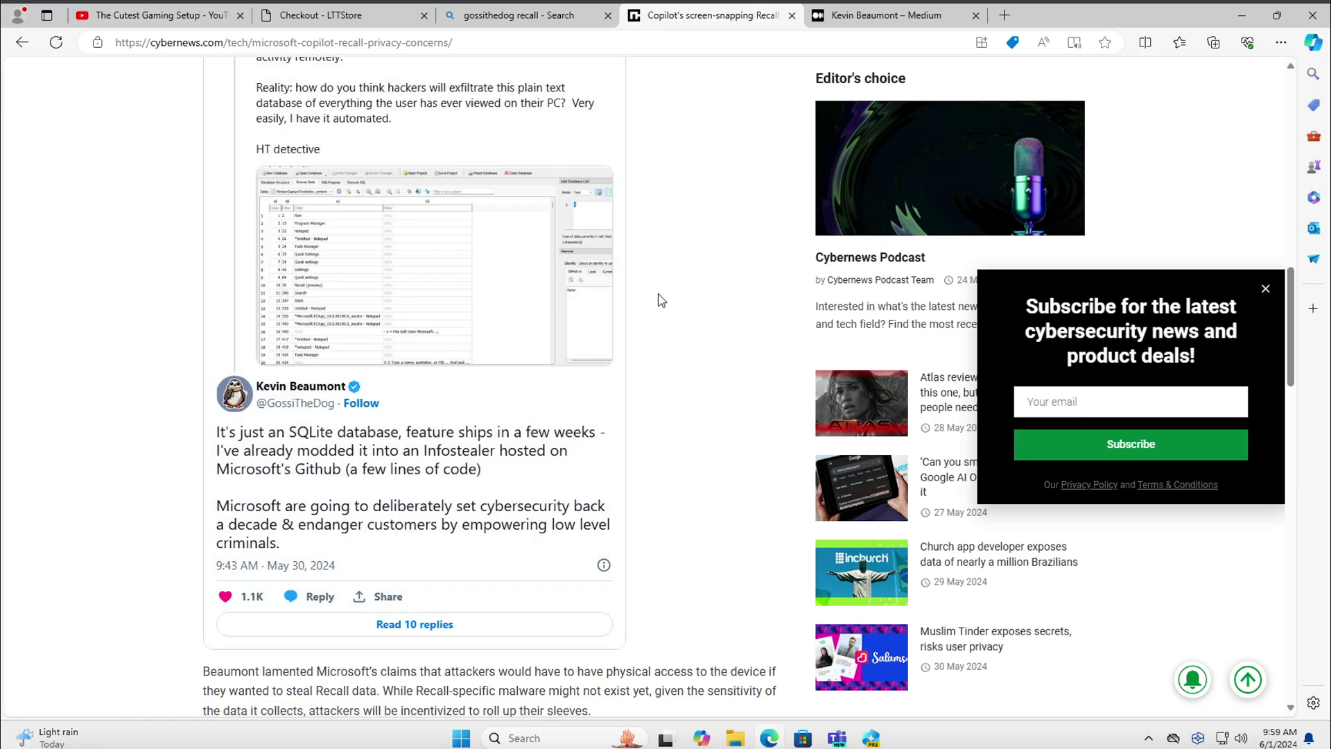
pyautogui.scroll(2, 661, 300)
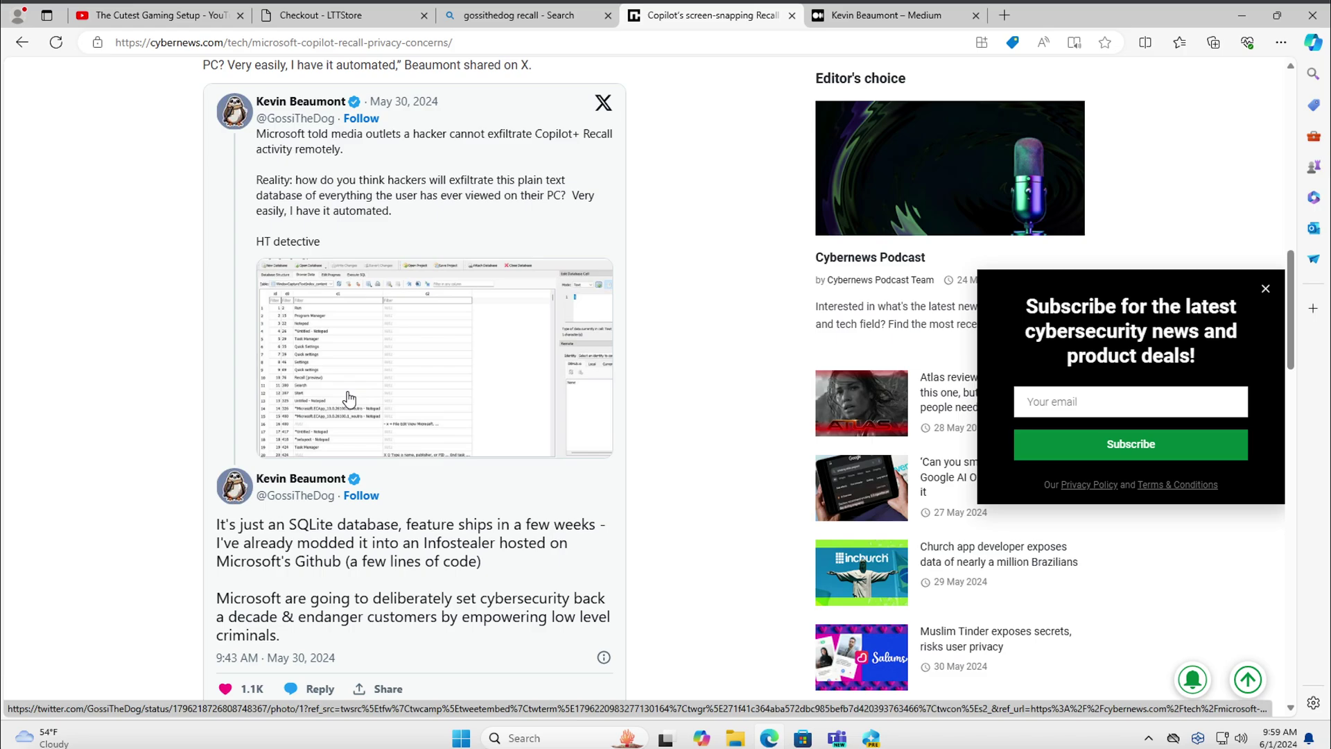
pyautogui.click(558, 19)
pyautogui.click(554, 40)
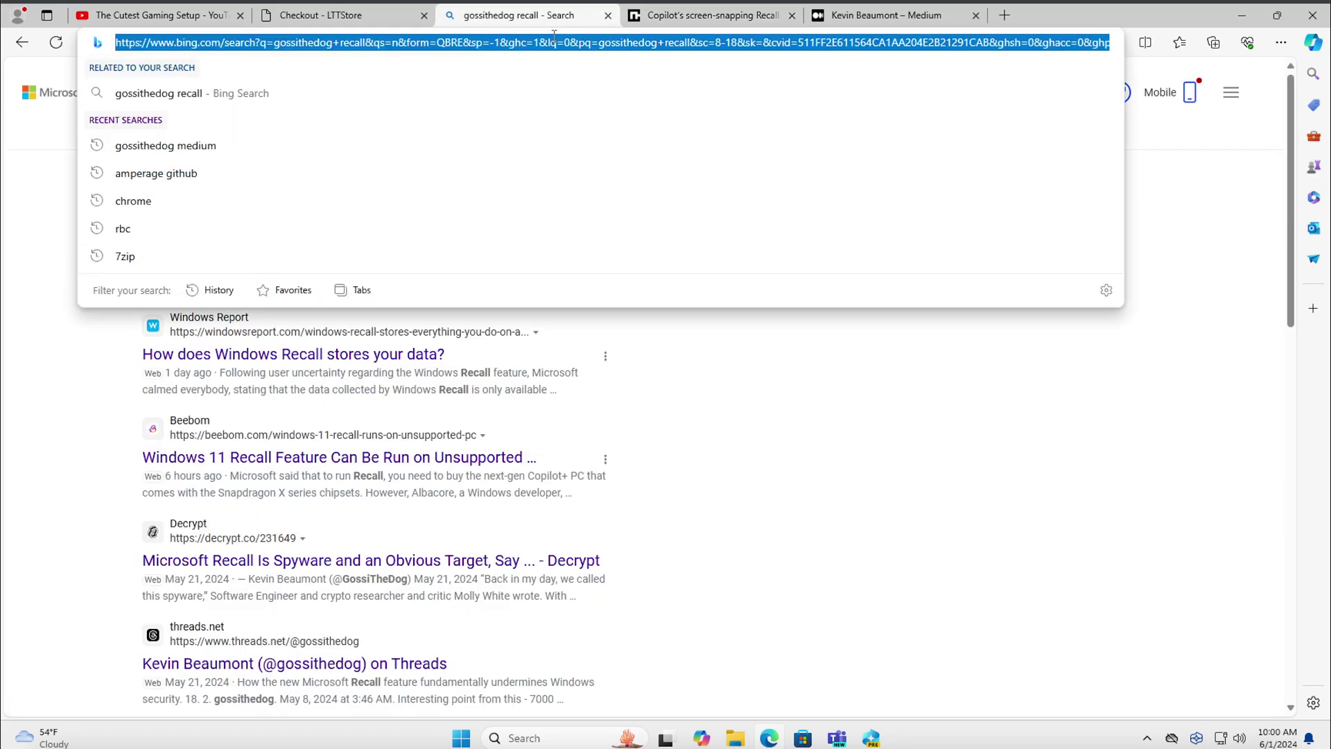
# Search Bing for 'password form', glance at W3Schools, then open MDN's password input reference
pyautogui.write('password form')
pyautogui.press('Return')
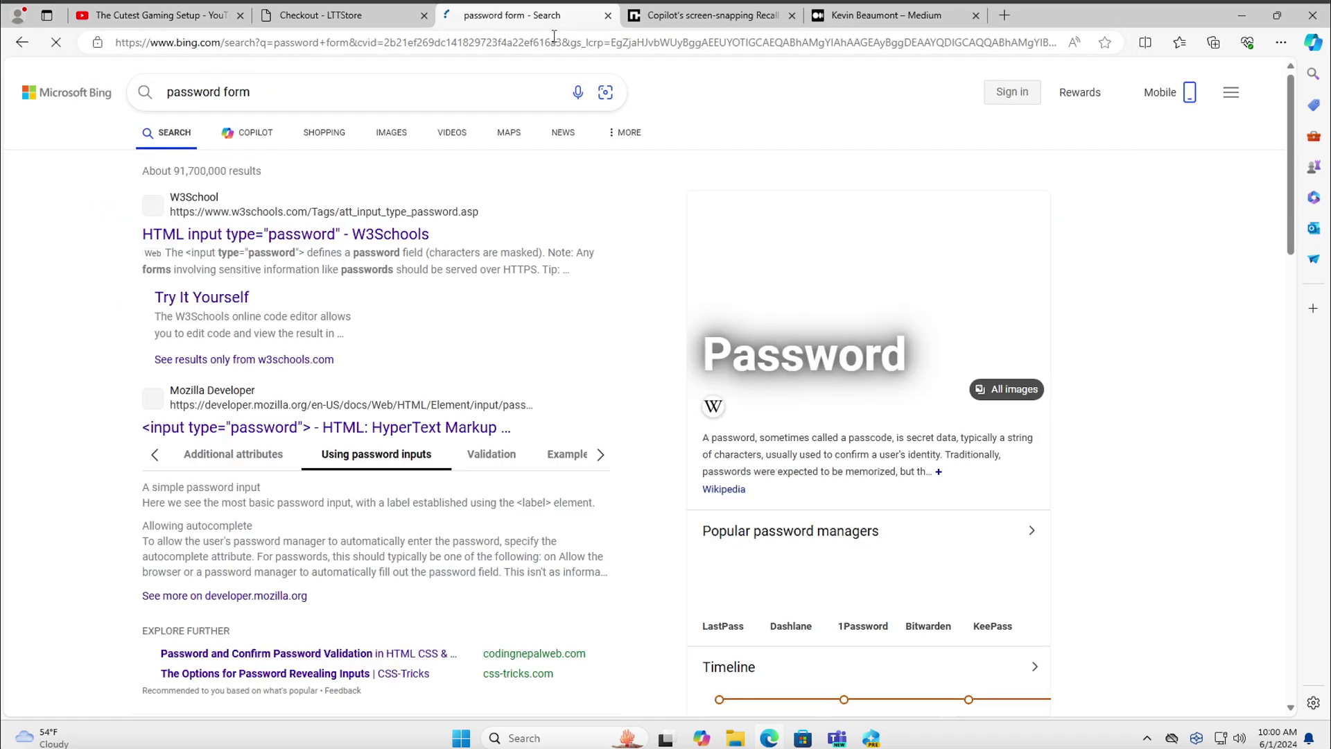
pyautogui.click(361, 235)
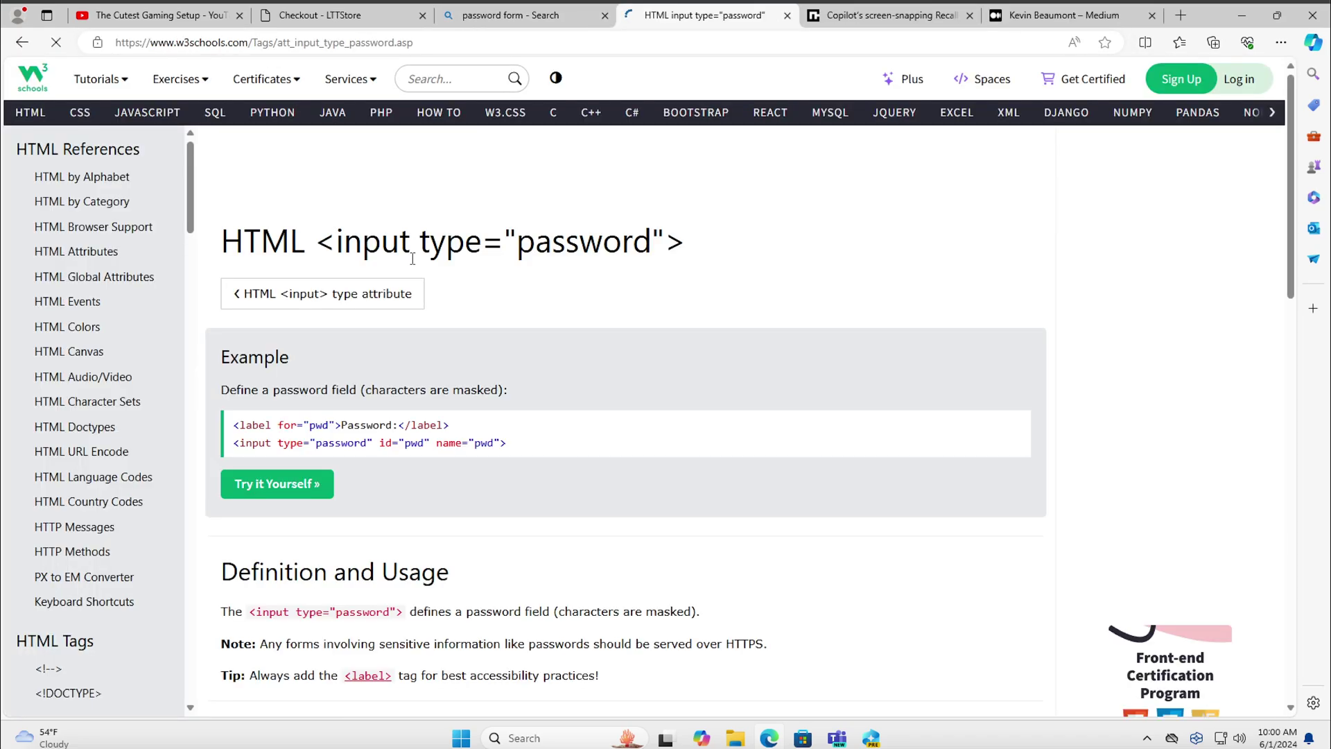
pyautogui.scroll(-15, 374, 437)
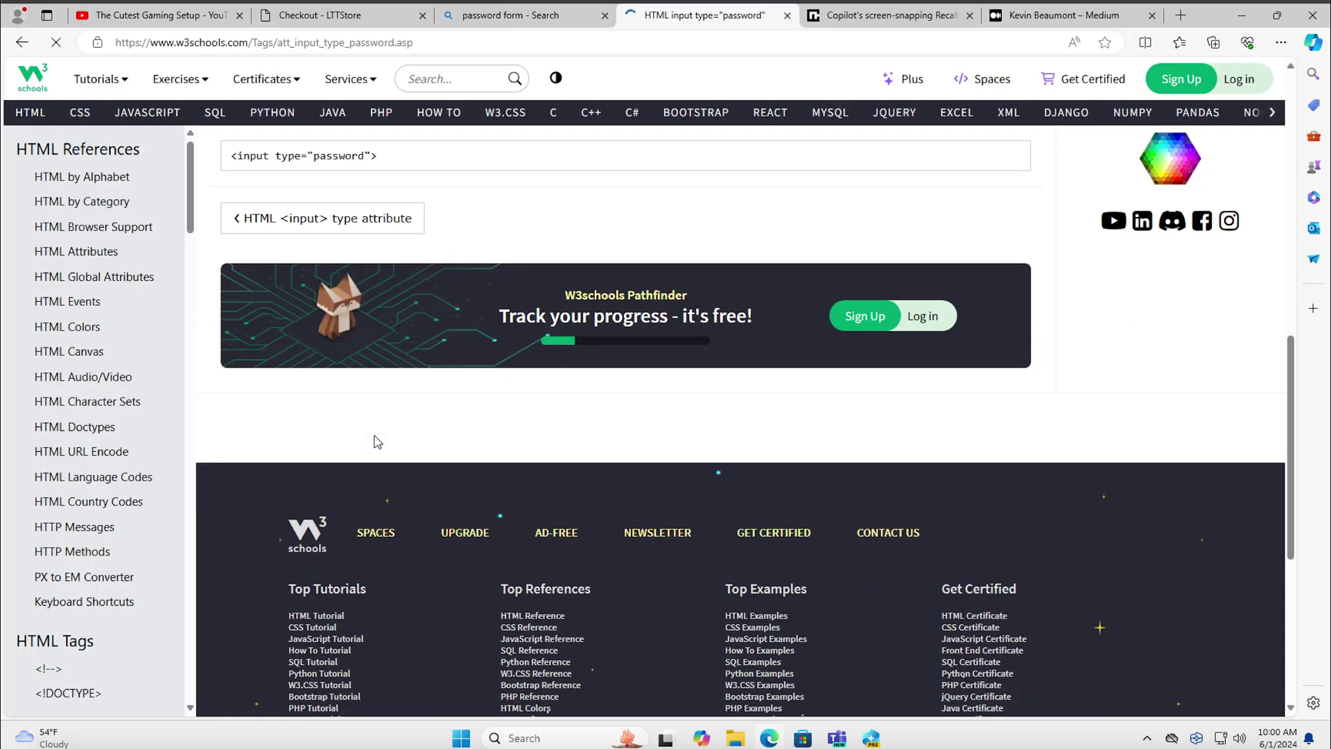
pyautogui.scroll(6, 377, 441)
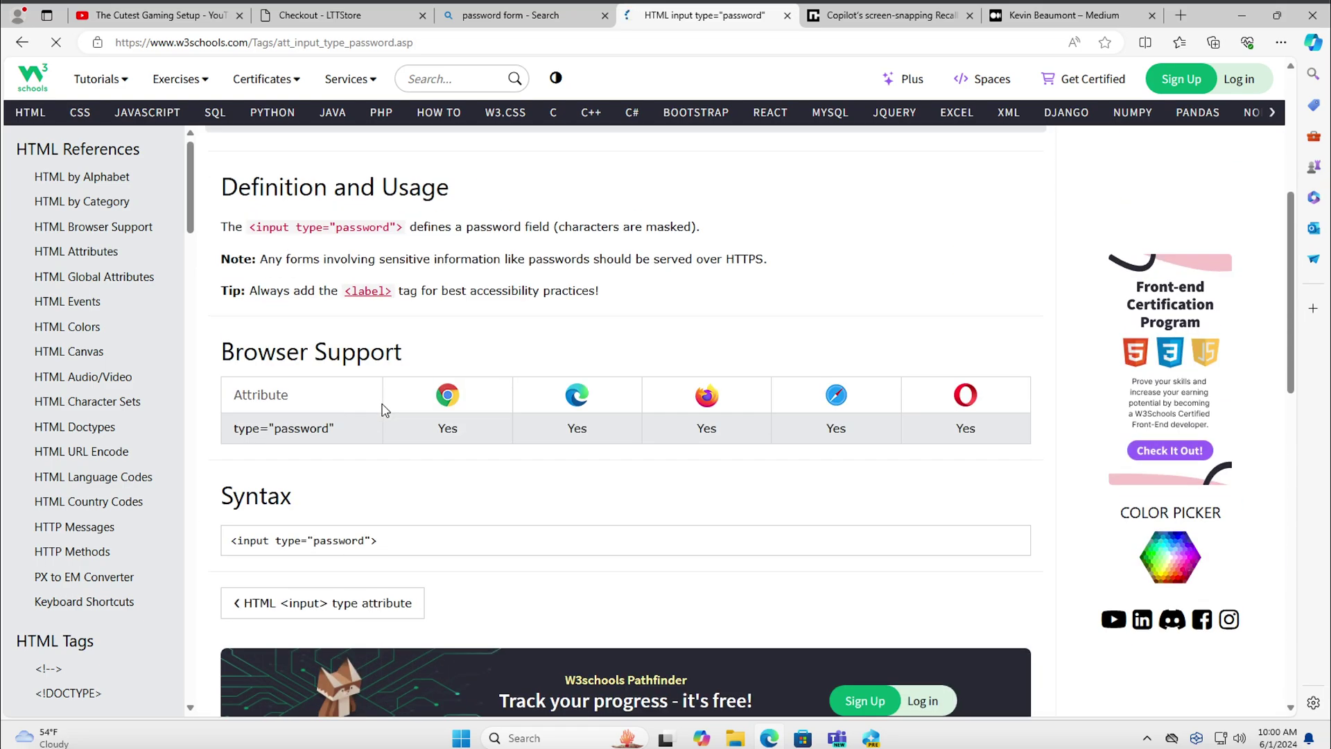
pyautogui.click(23, 45)
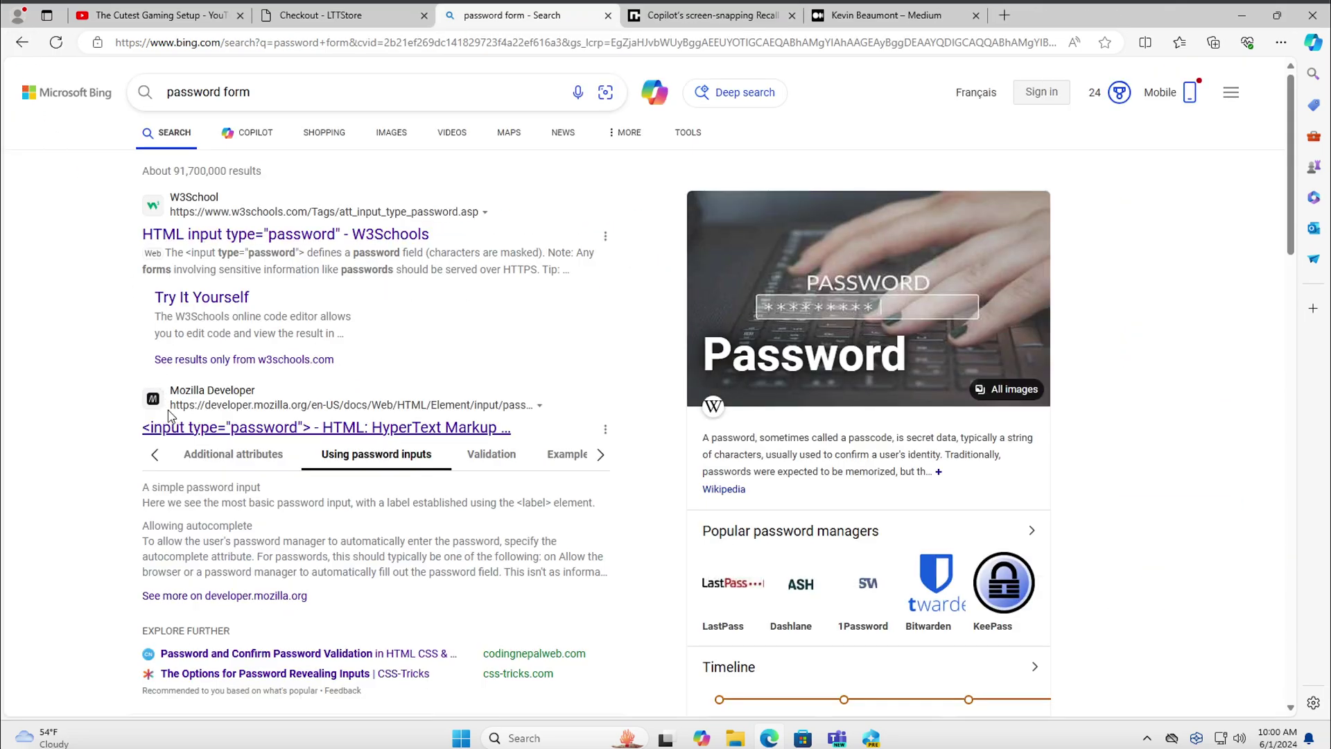
pyautogui.click(170, 420)
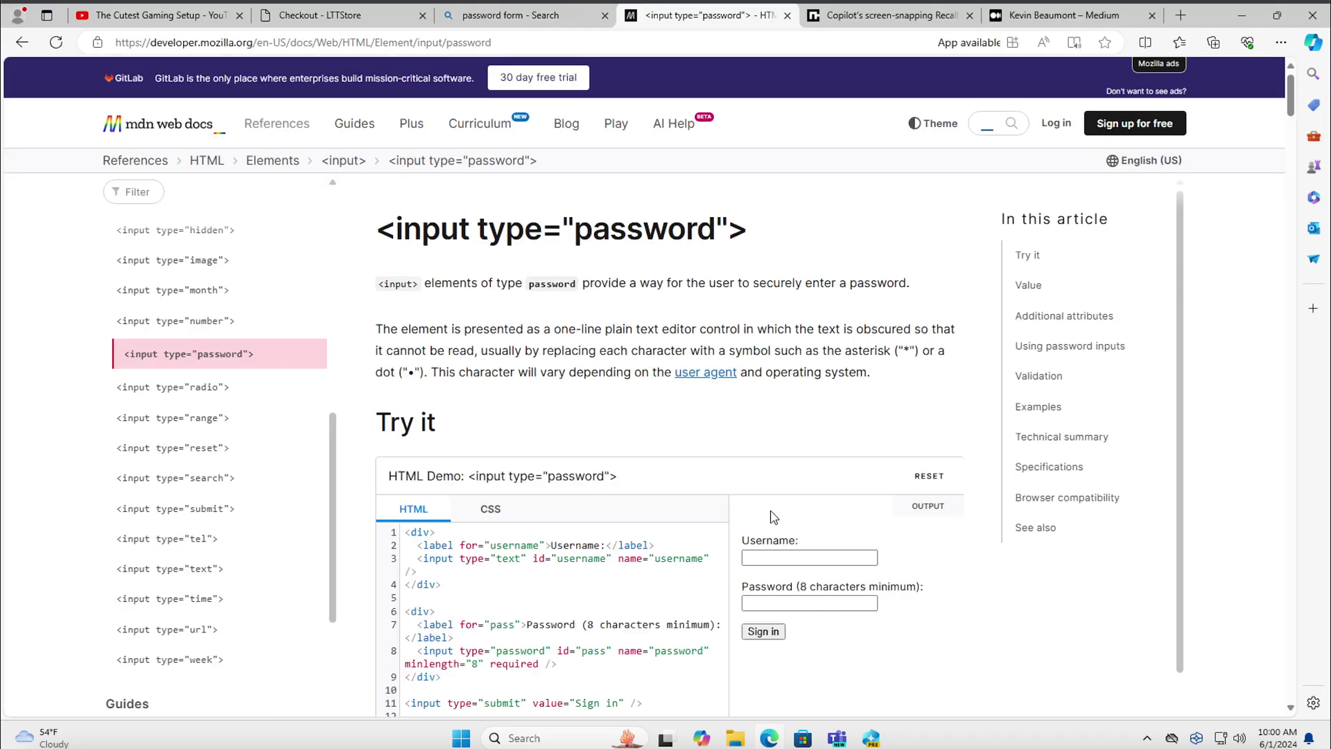
# Fill MDN's demo form with a username and a six-character password
pyautogui.click(779, 553)
pyautogui.write('eric')
pyautogui.press('Tab')
pyautogui.write('••••••')
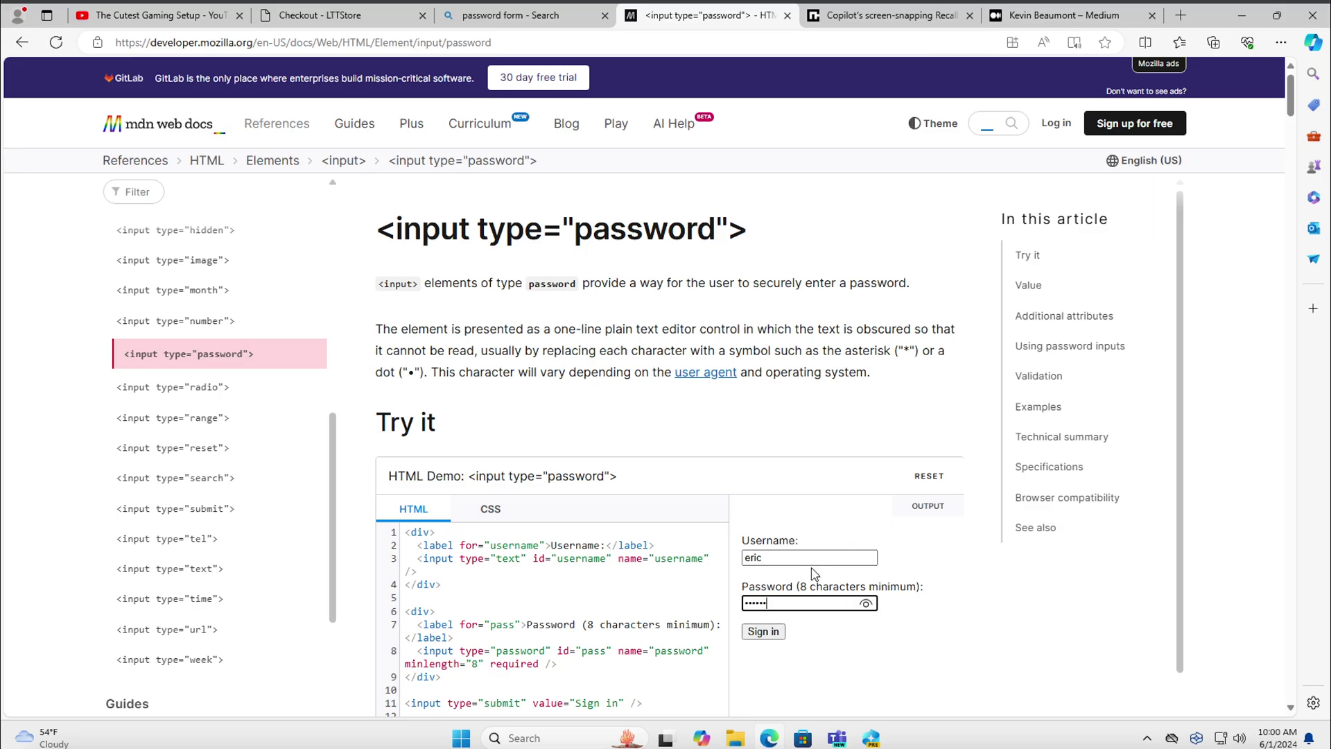
# Reveal the demo password as plain text, then reopen Recall from the taskbar
pyautogui.click(866, 605)
pyautogui.moveTo(810, 595)
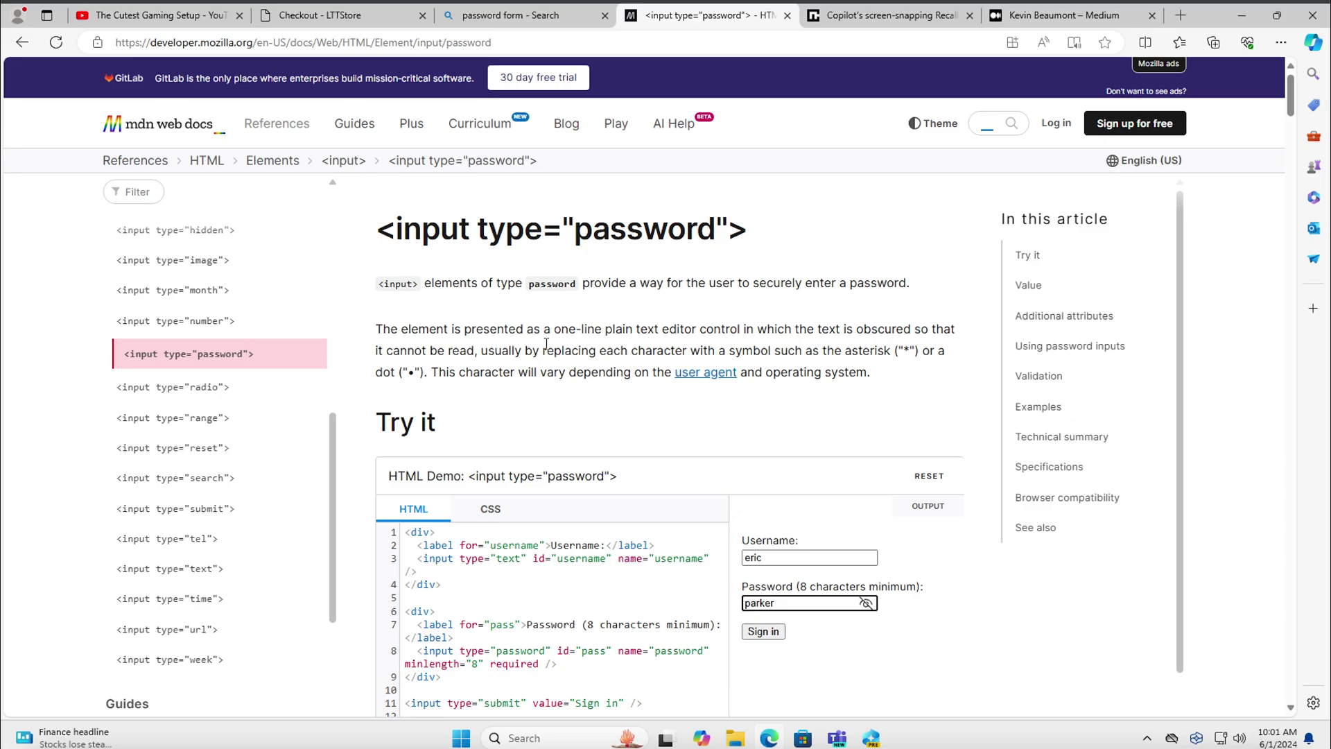
pyautogui.click(872, 738)
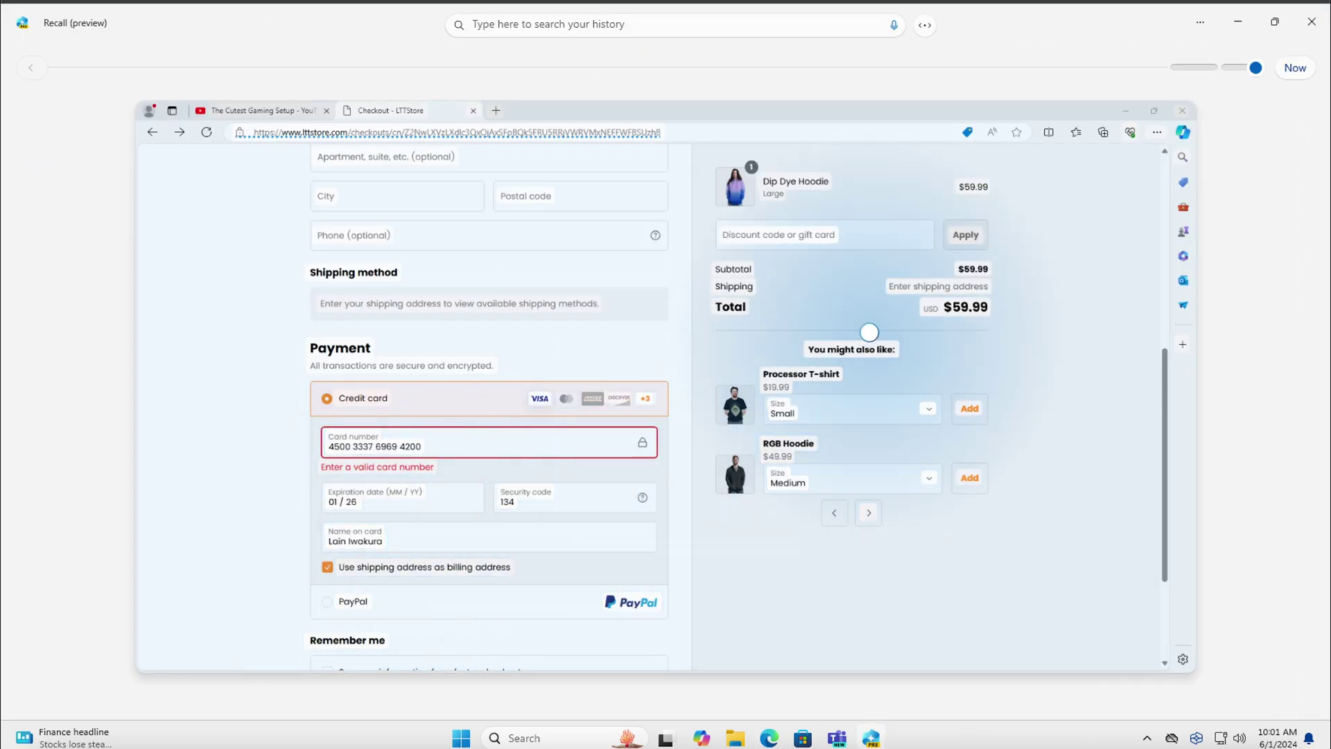
# View the earlier 9:56 checkout snapshot on the Recall timeline, then jump back to Now
pyautogui.click(1258, 67)
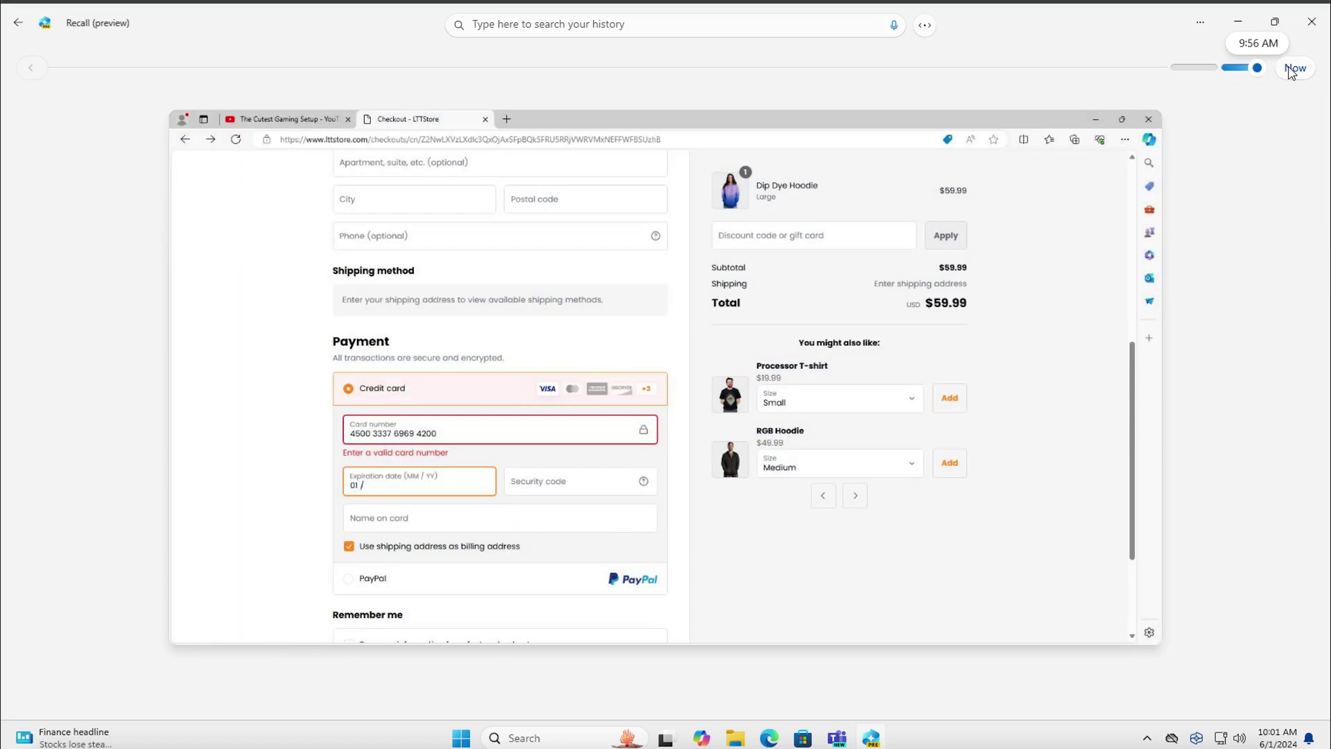
pyautogui.click(1293, 69)
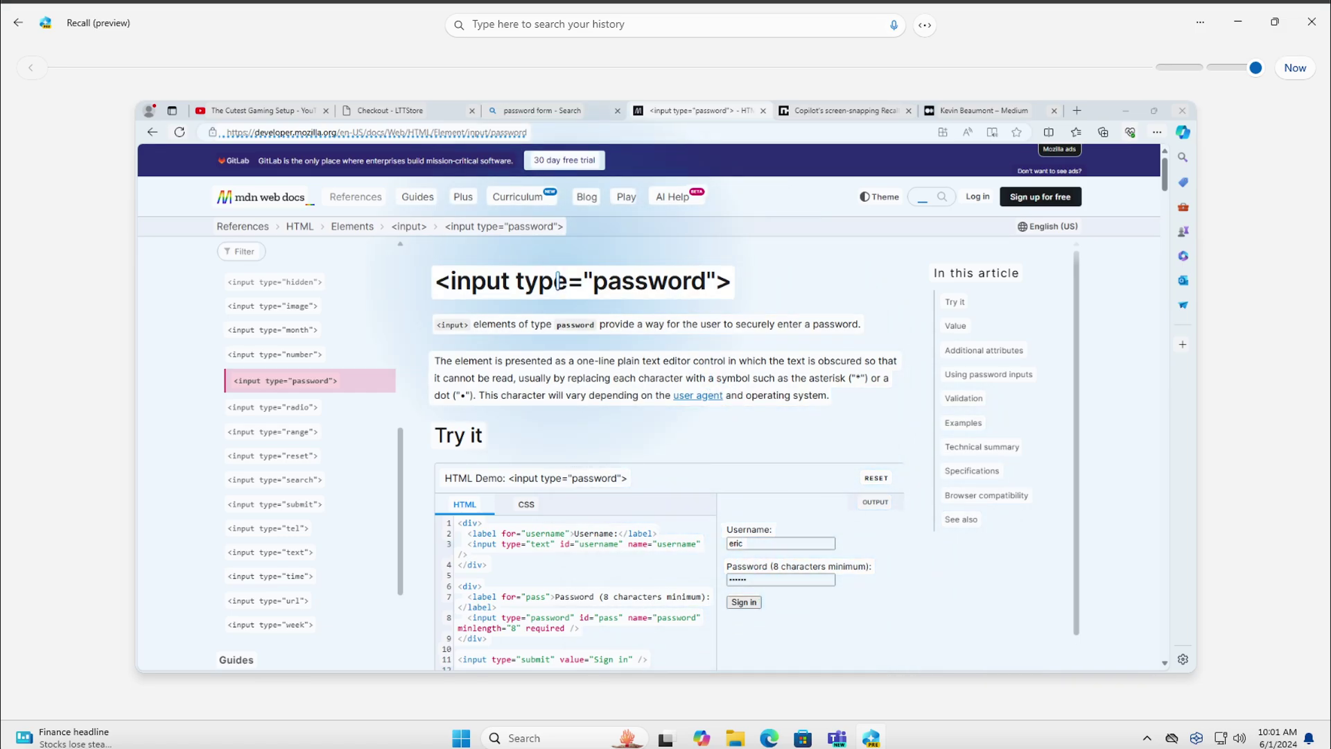
# Bring up the ImageStore folder, then launch Calculator and centre it on screen
pyautogui.click(737, 739)
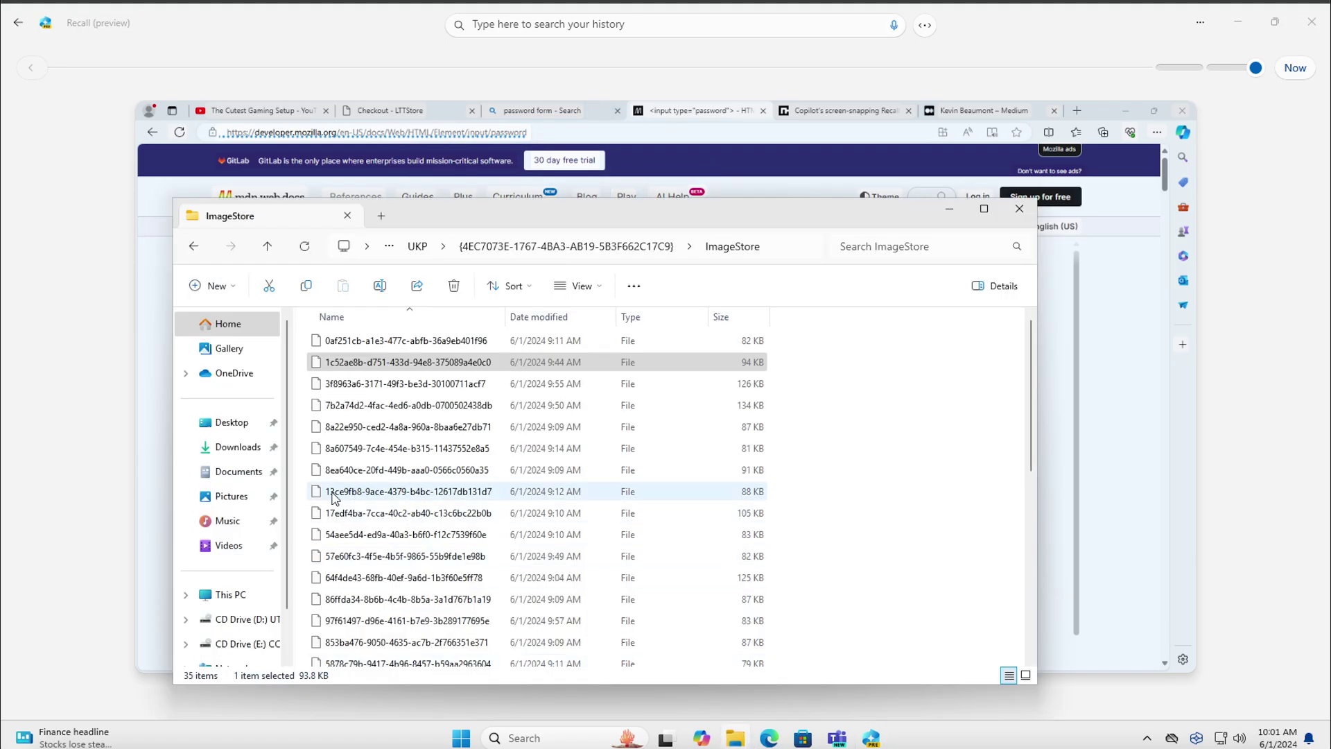
pyautogui.scroll(-1, 326, 499)
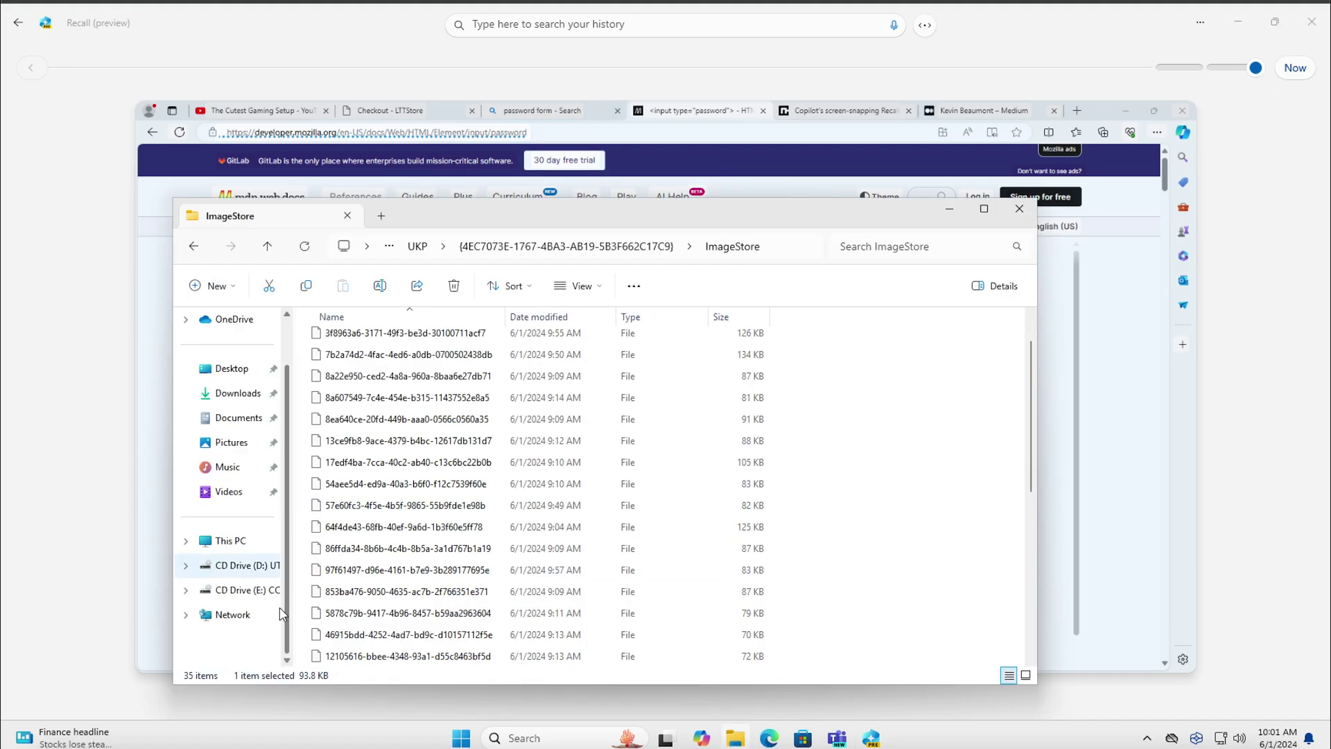
pyautogui.click(459, 738)
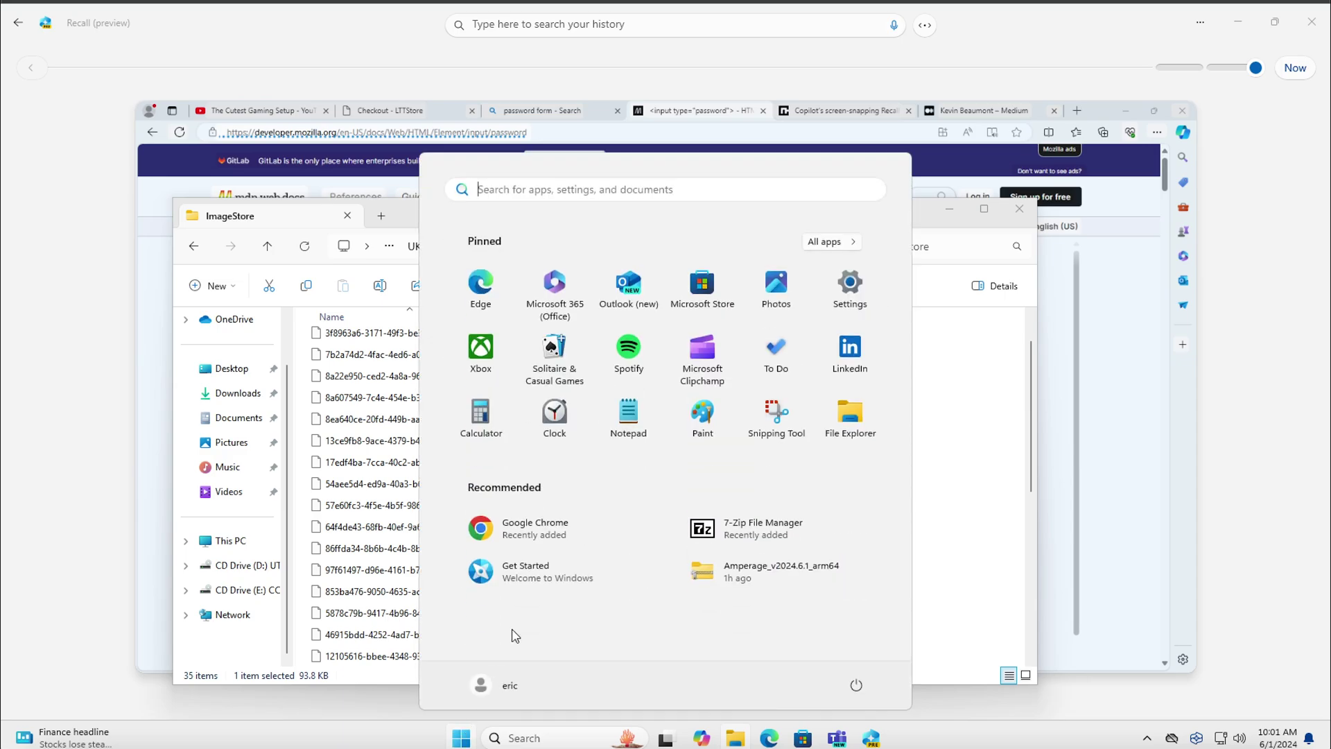
pyautogui.click(499, 434)
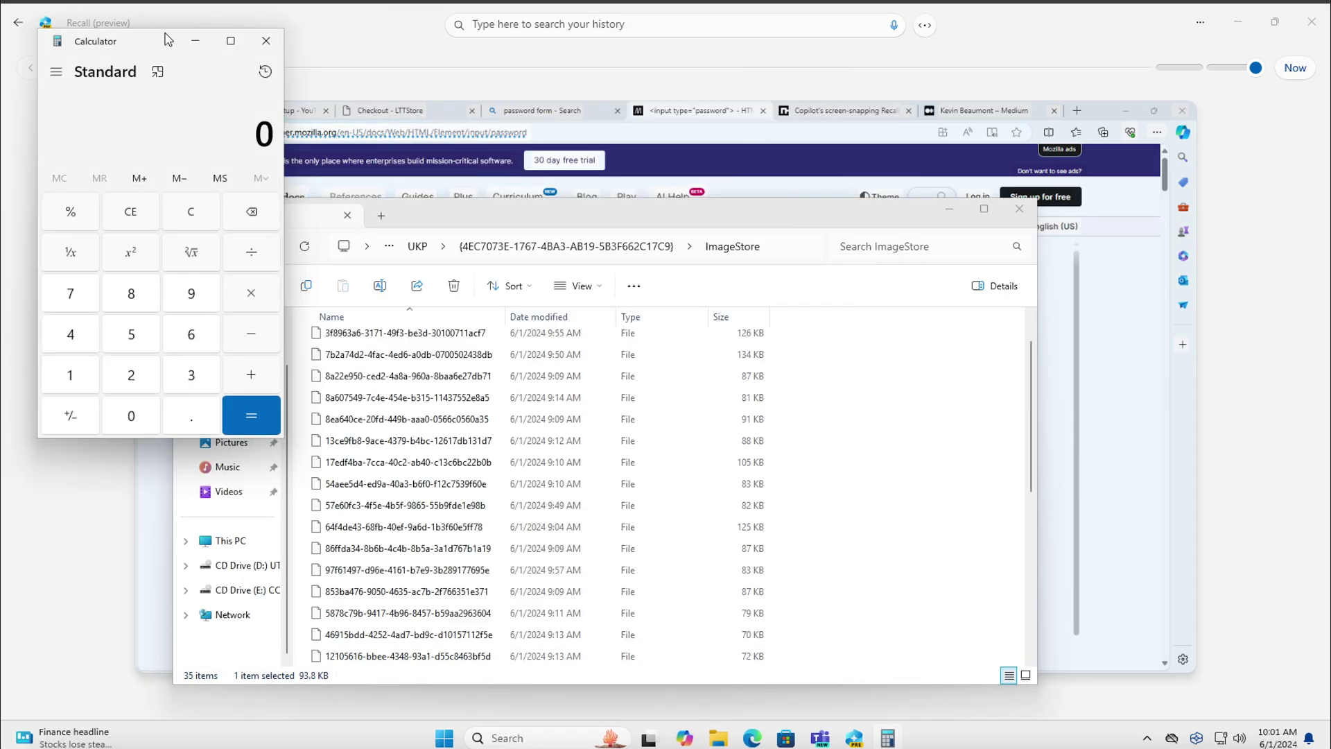
pyautogui.moveTo(167, 40); pyautogui.dragTo(648, 85)
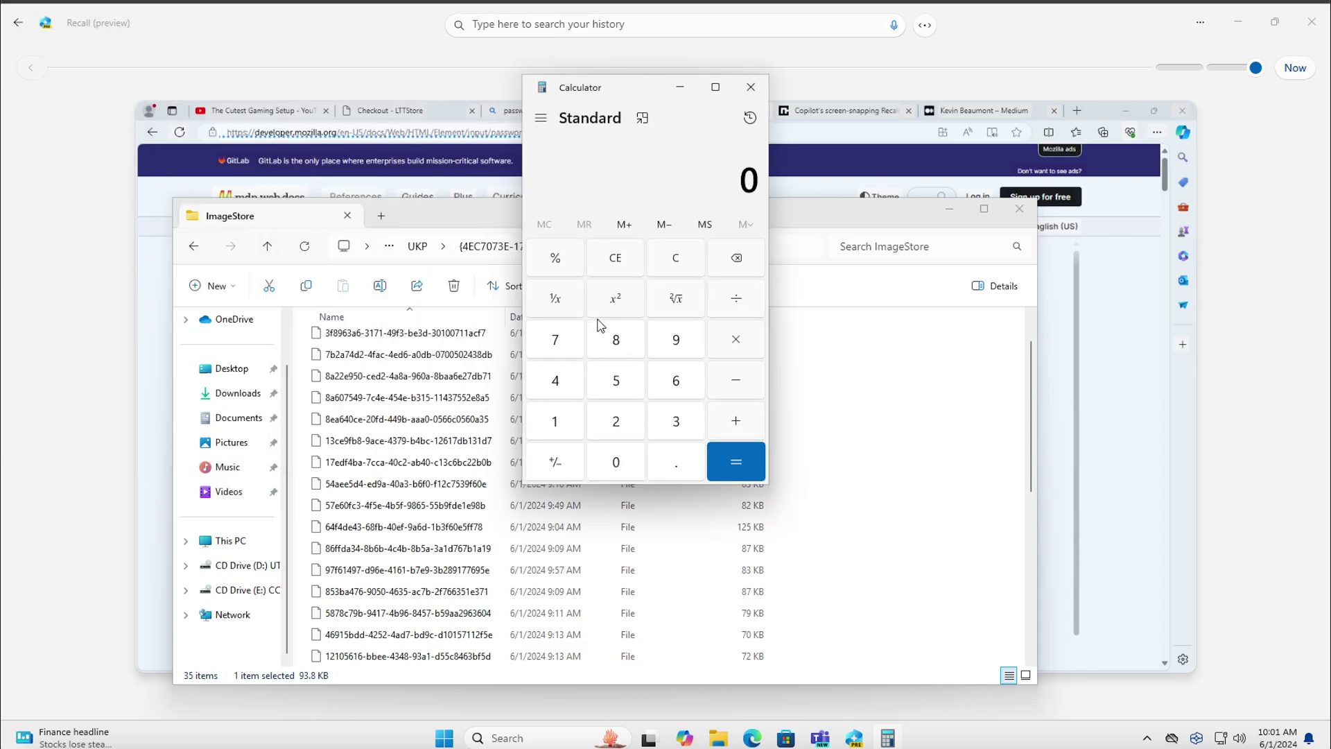
# Enter 8888 ÷ in Calculator, then close it and return to Recall
pyautogui.click(638, 347)
pyautogui.click(636, 347)
pyautogui.click(637, 346)
pyautogui.click(636, 347)
pyautogui.click(728, 305)
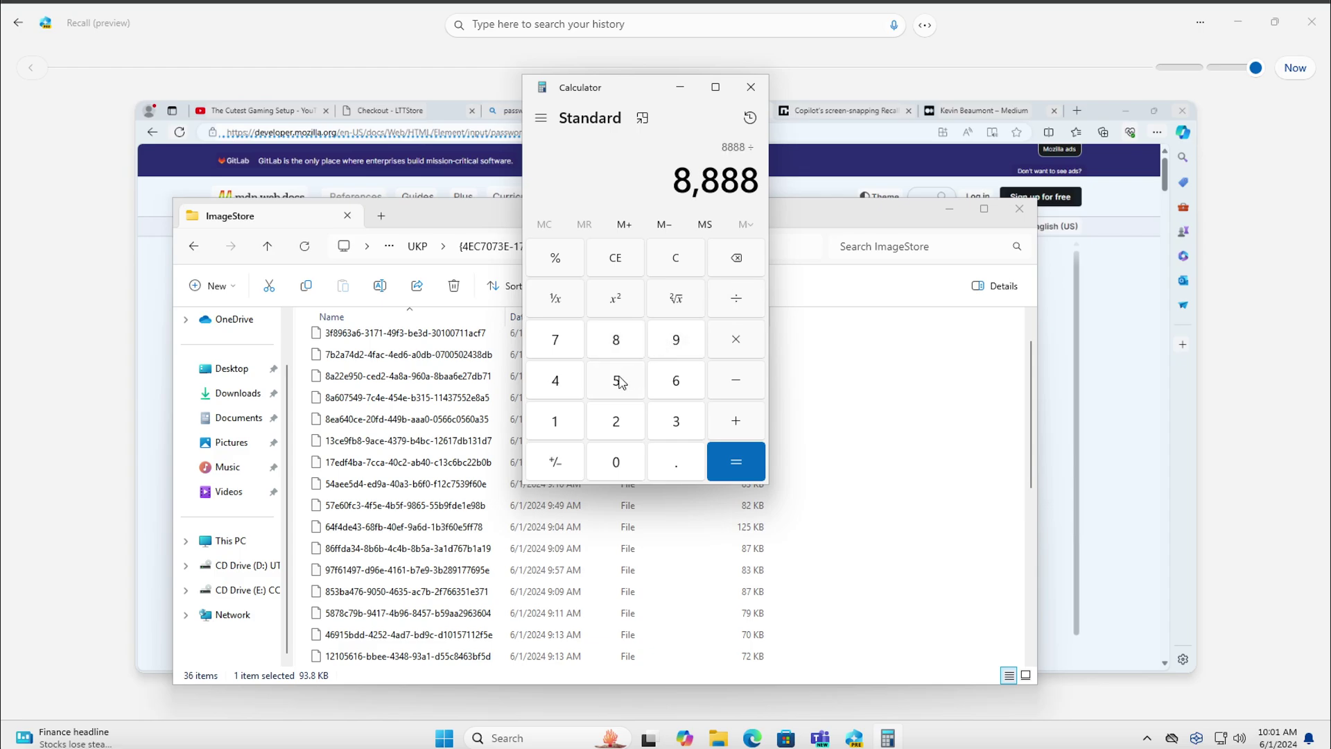
pyautogui.press('Right')
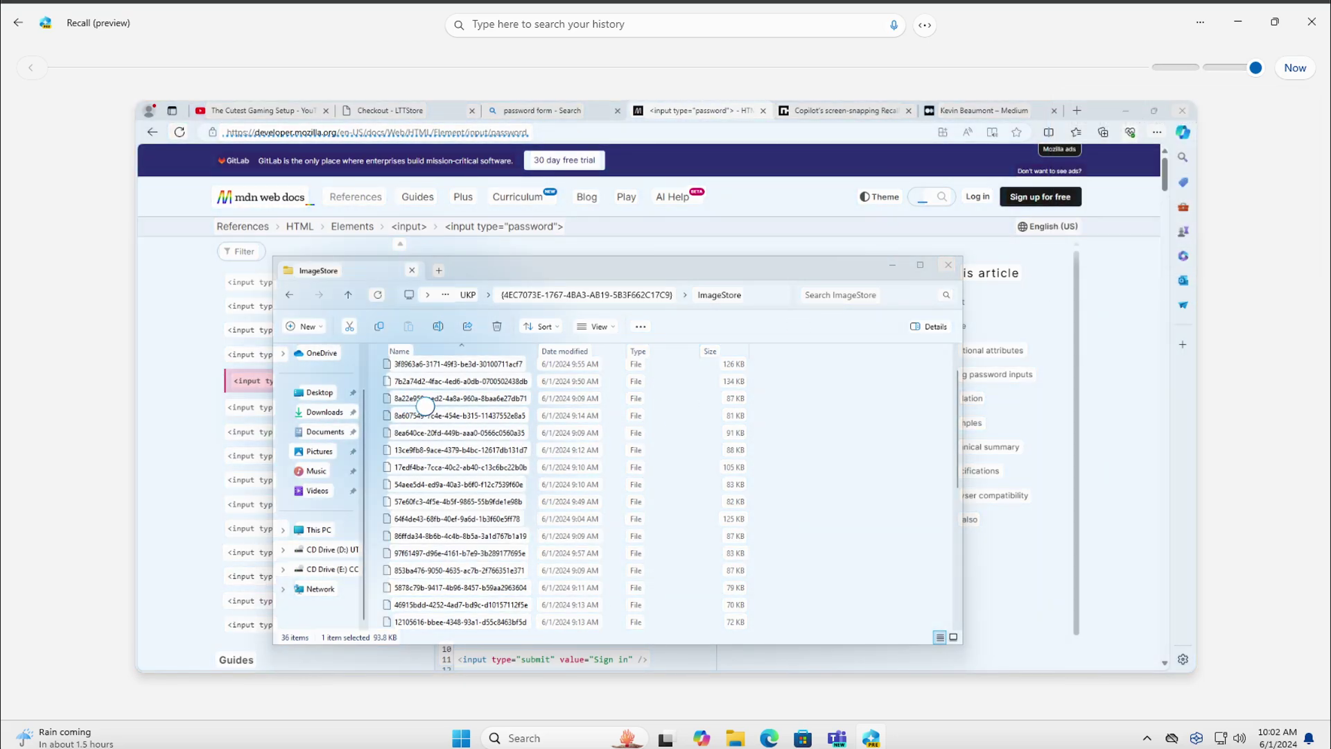
pyautogui.doubleClick(436, 432)
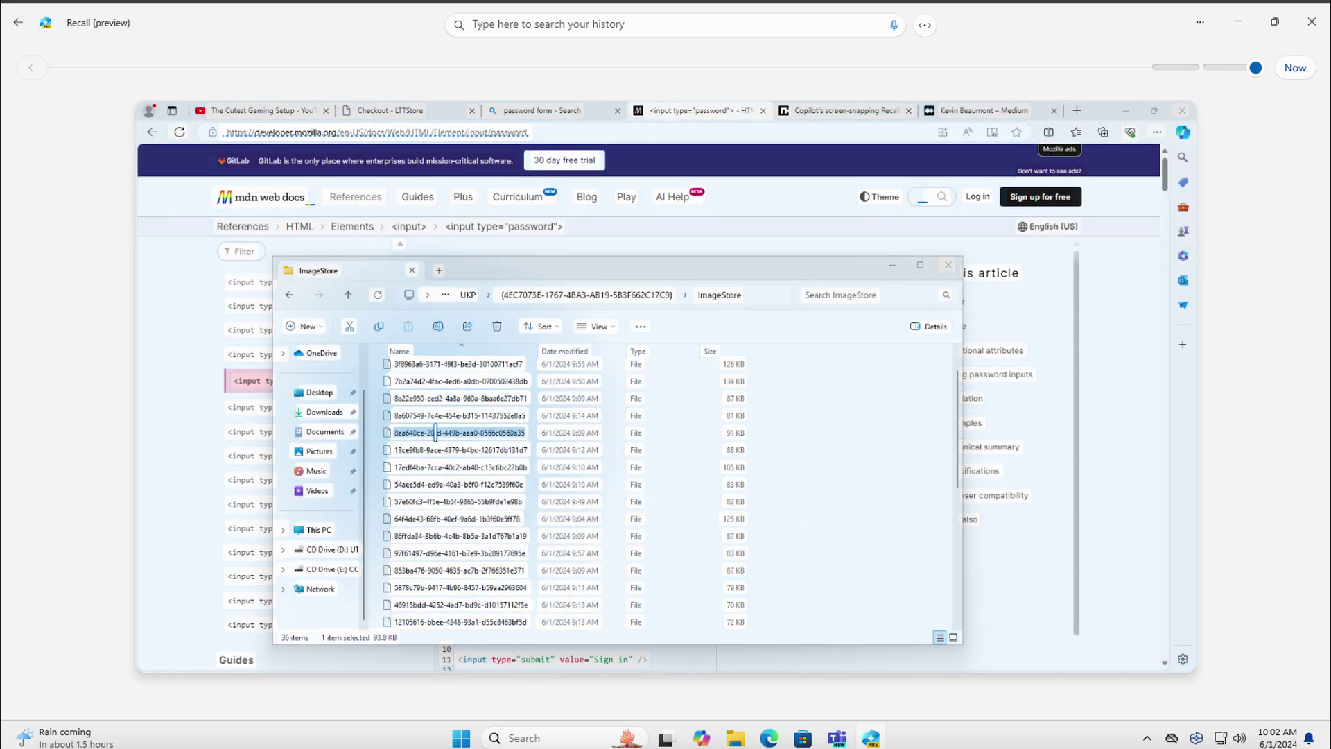
pyautogui.click(611, 364)
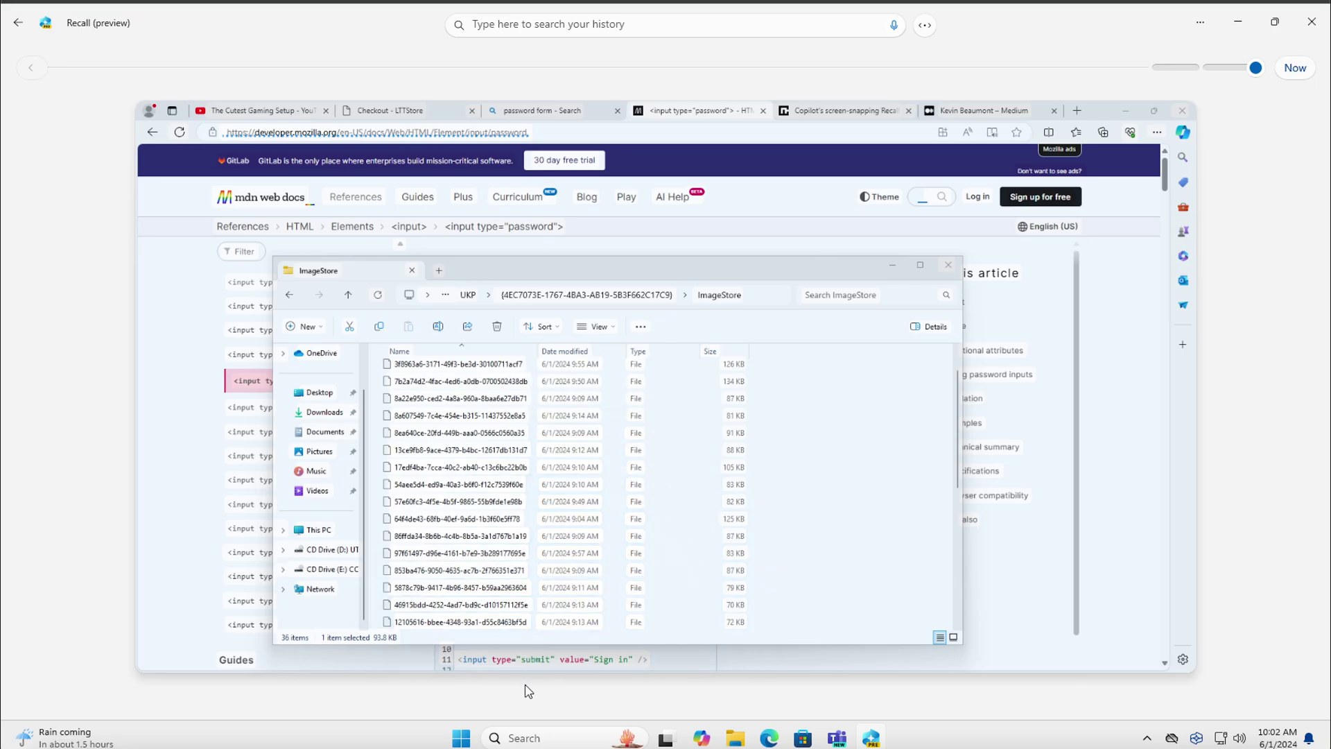
# Launch Notepad, type 'message deletes after 30 deconds', dismiss the auto-save tip, and move the window
pyautogui.click(462, 738)
pyautogui.write('notepad')
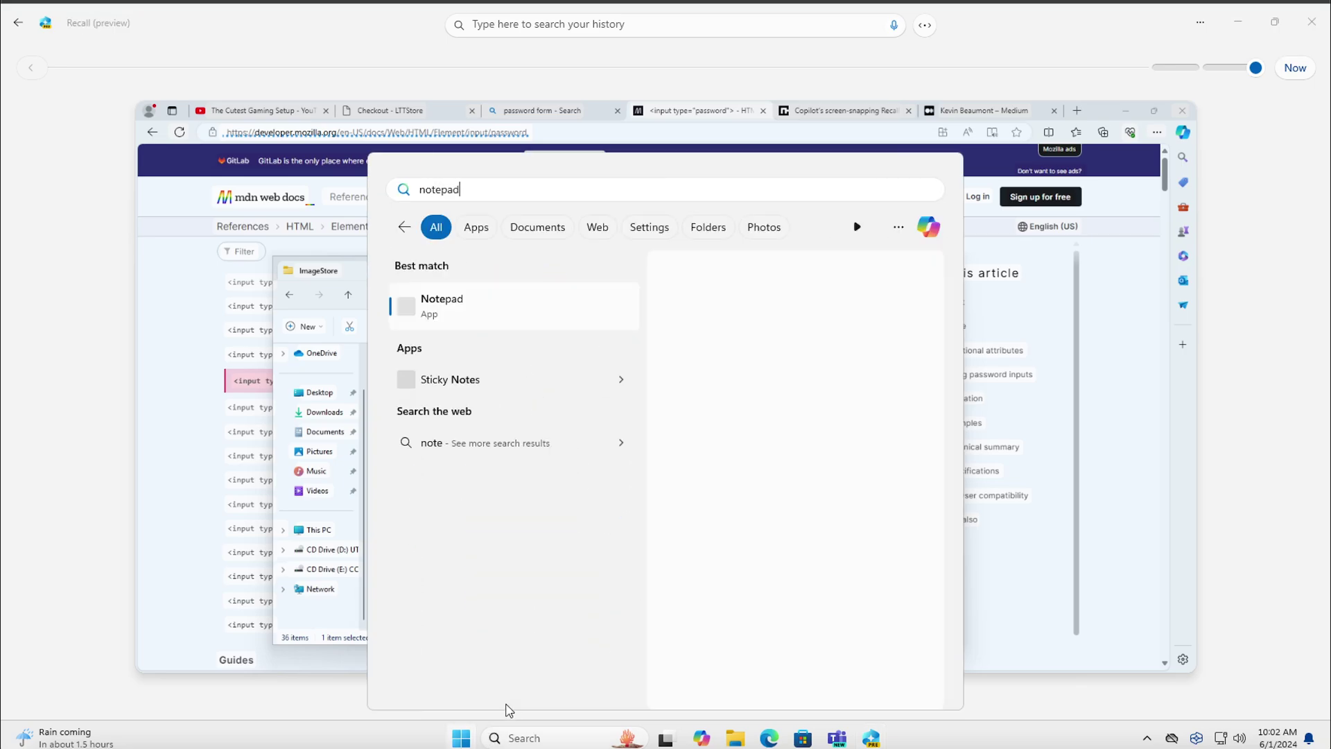
pyautogui.press('Return')
pyautogui.write('me')
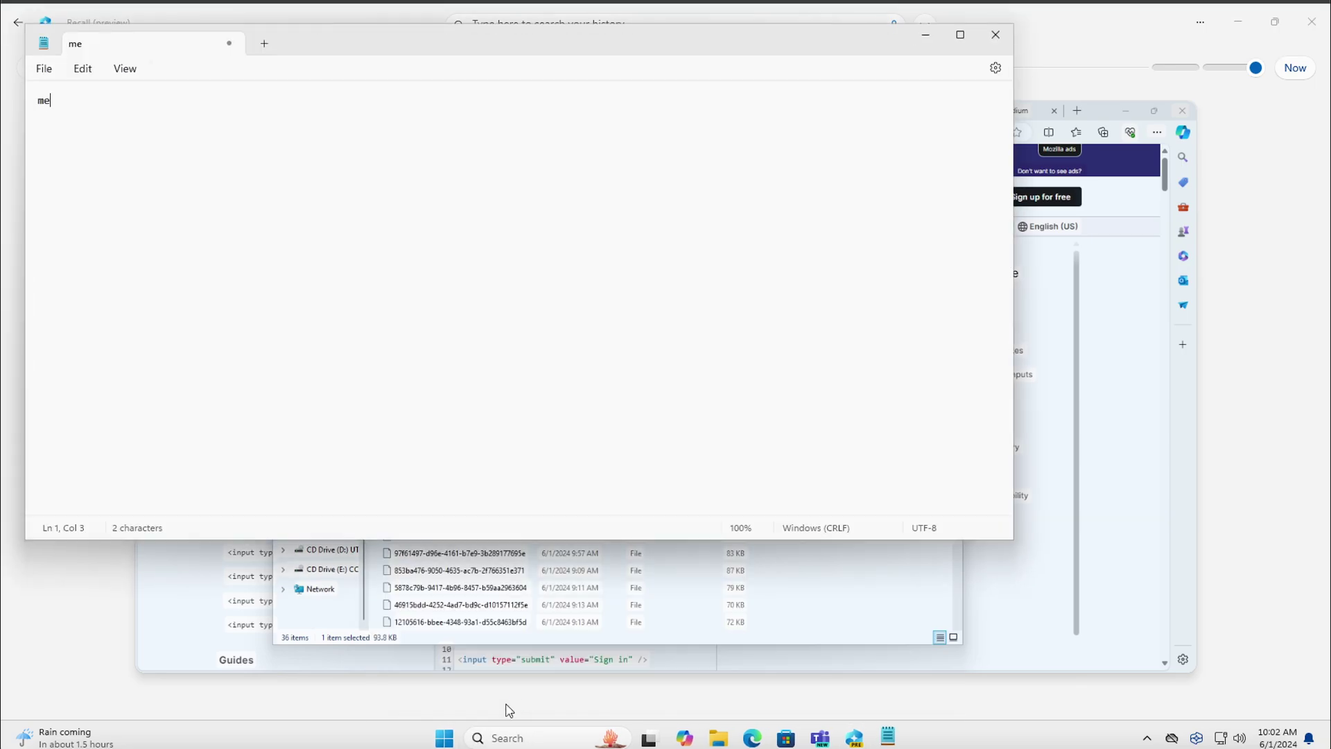
pyautogui.write('ssage deletes after ')
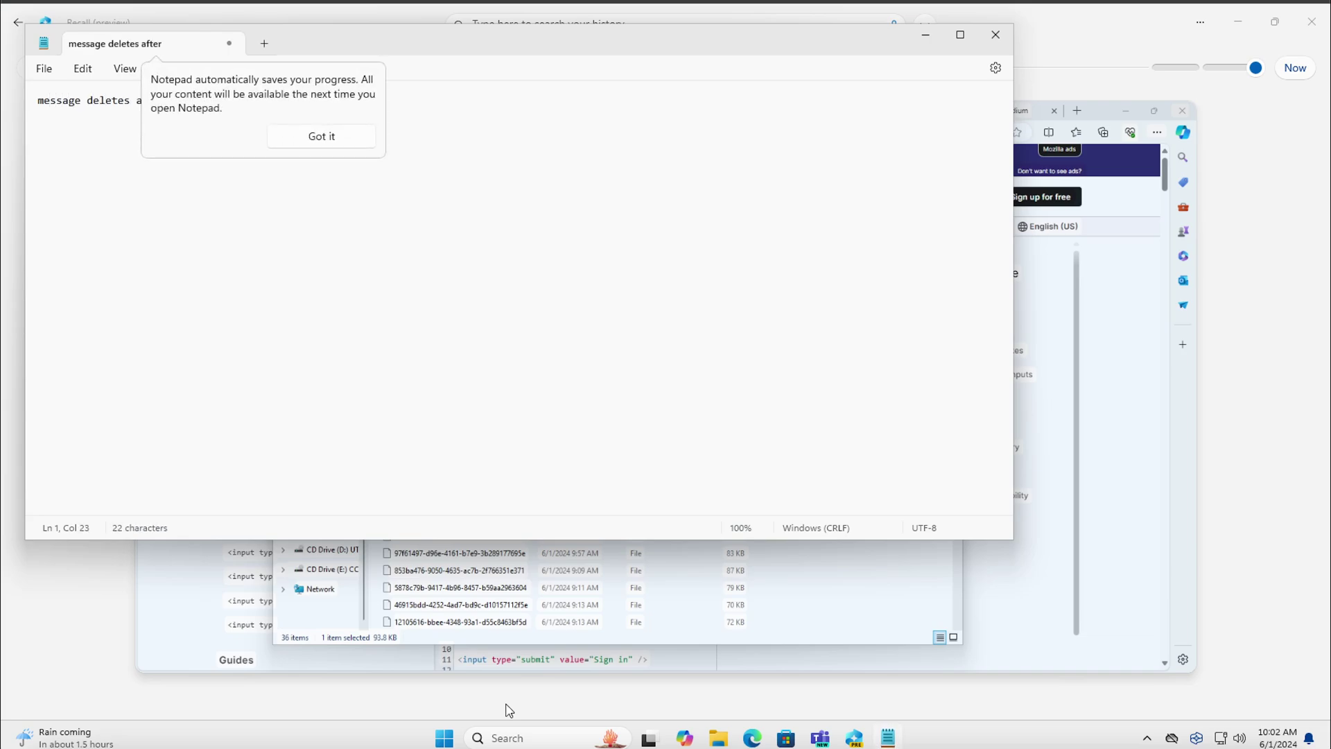
pyautogui.write('30 deconds')
pyautogui.click(303, 134)
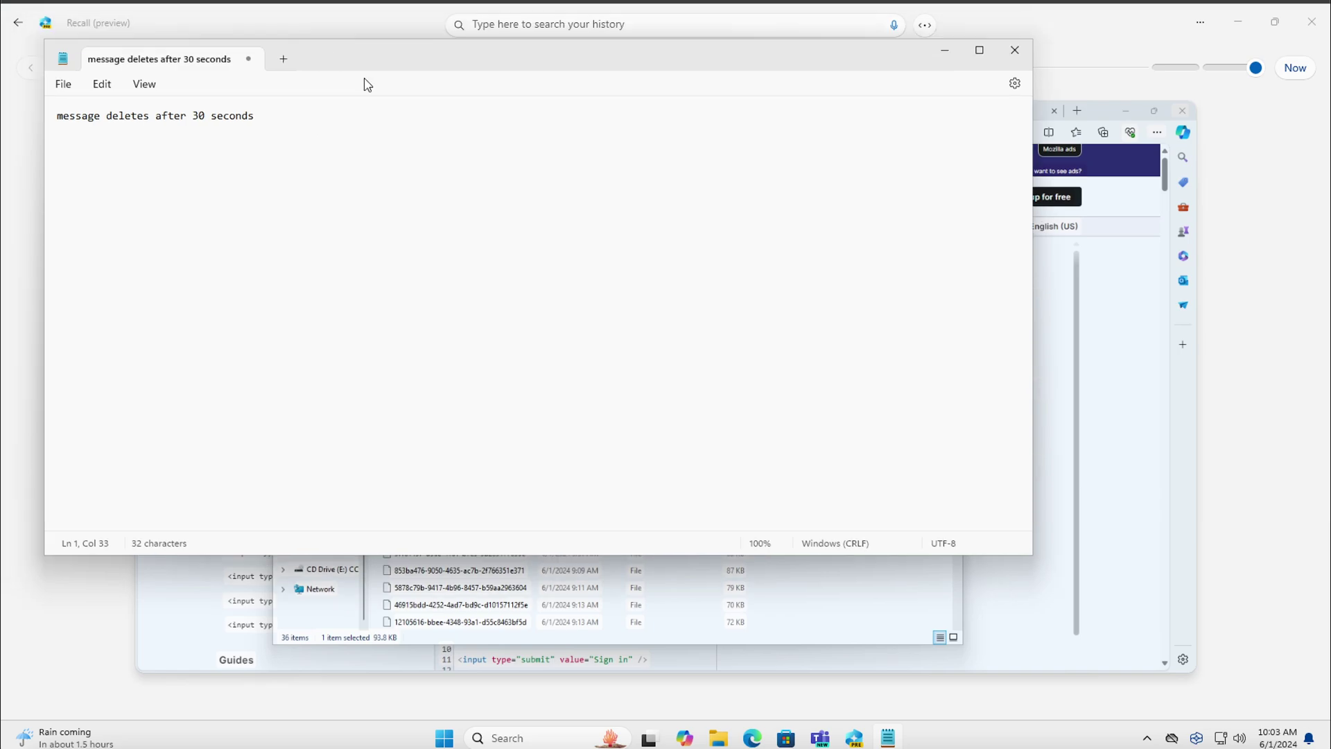
pyautogui.moveTo(368, 85); pyautogui.dragTo(412, 253)
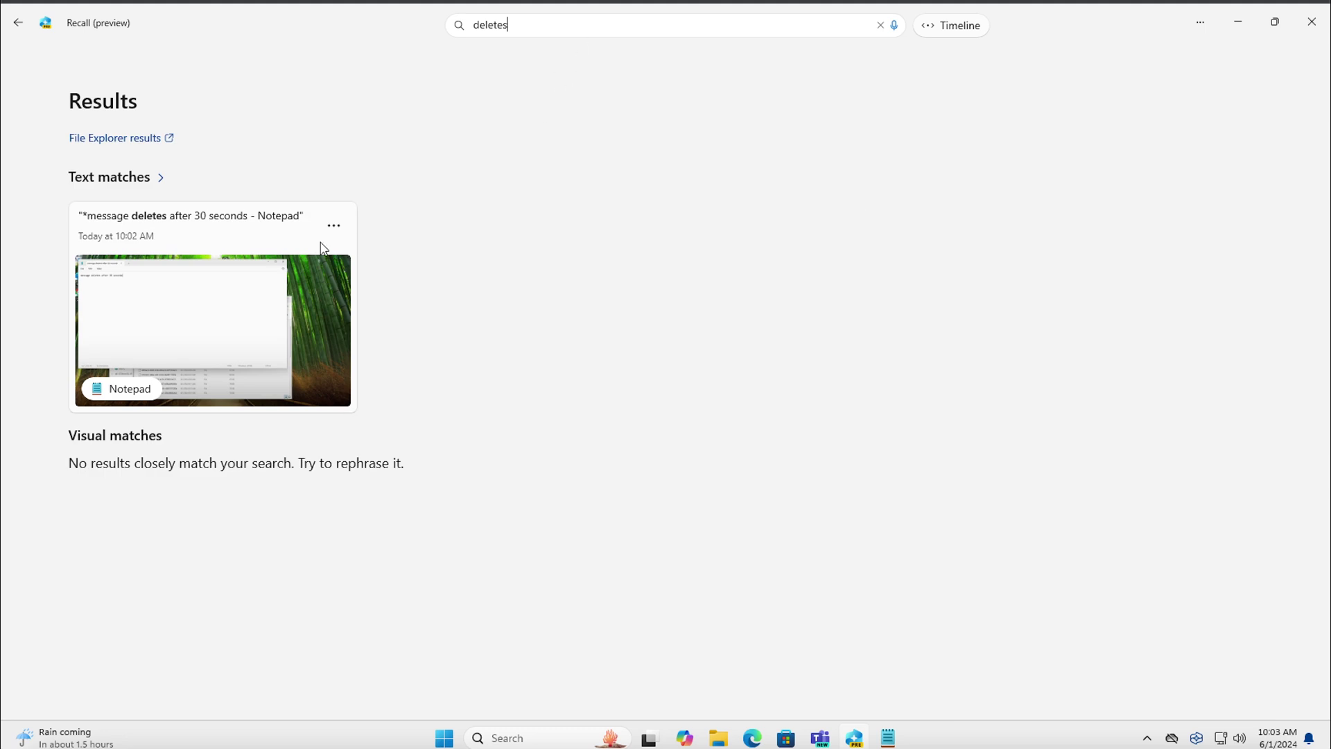
# Open the 10:02 AM Notepad snapshot from the 'deletes' text matches
pyautogui.click(264, 220)
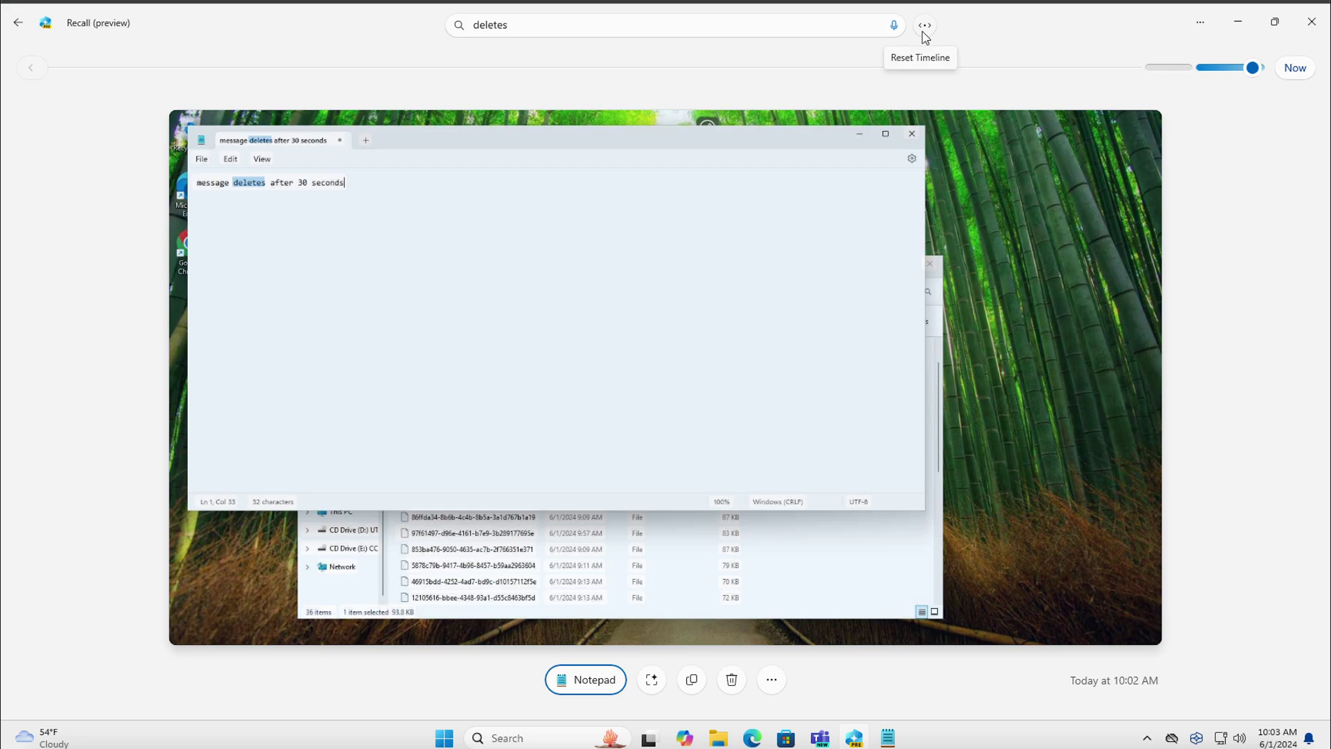
# Restore Recall to a window, move it down-left, and drag the audio-device warning aside
pyautogui.doubleClick(971, 29)
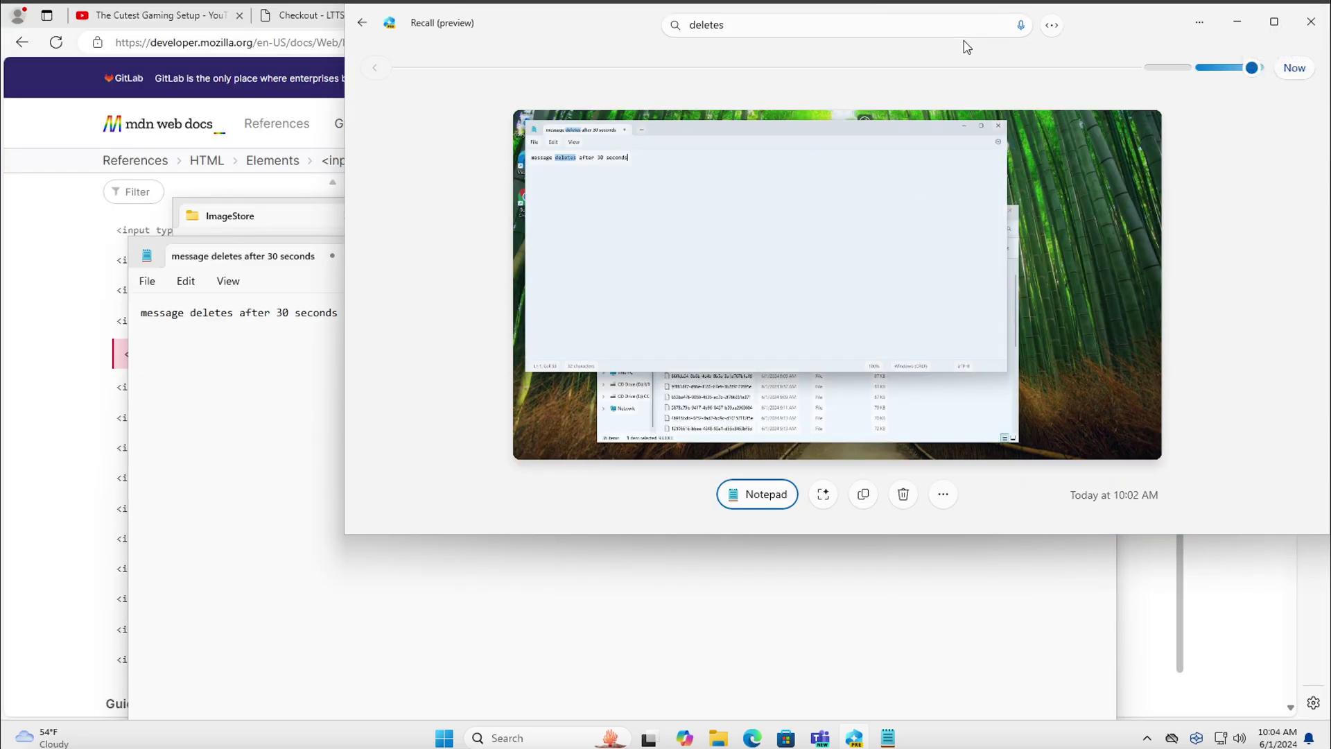
pyautogui.moveTo(943, 55); pyautogui.dragTo(814, 181)
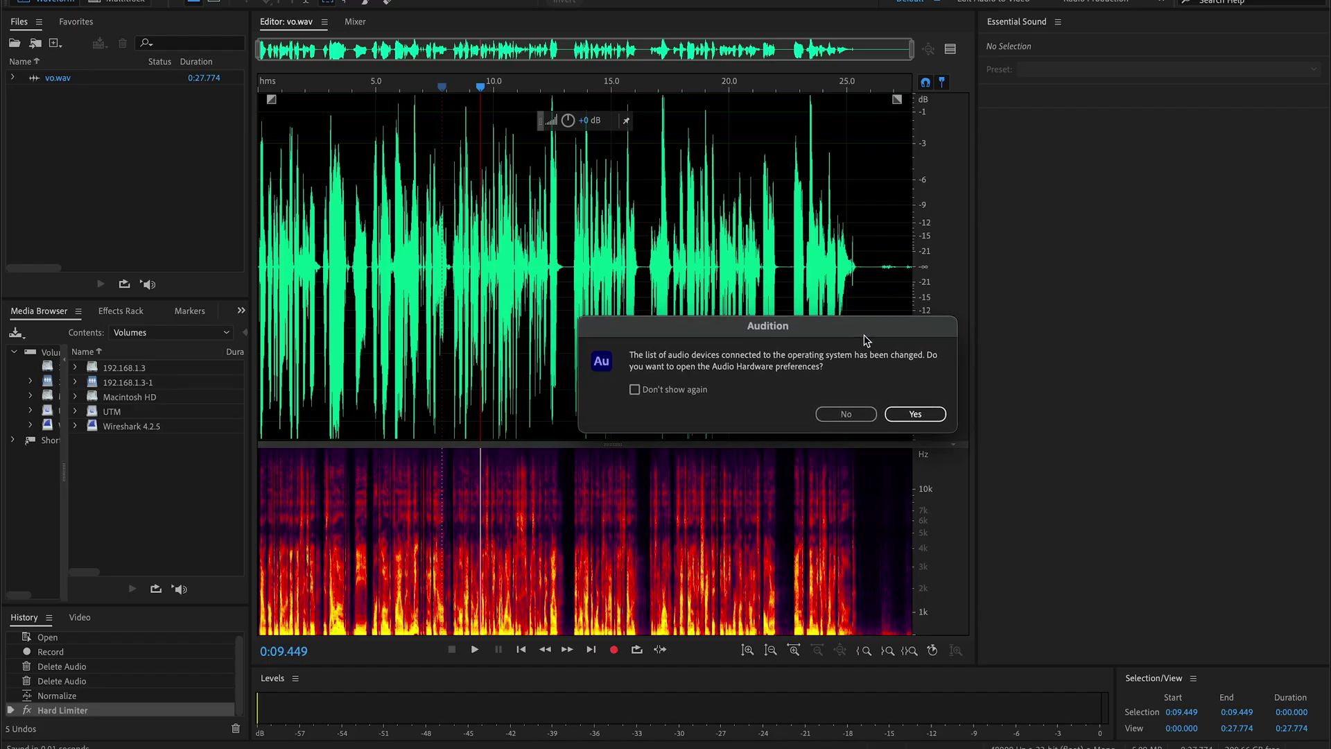
pyautogui.moveTo(870, 333); pyautogui.dragTo(1106, 231)
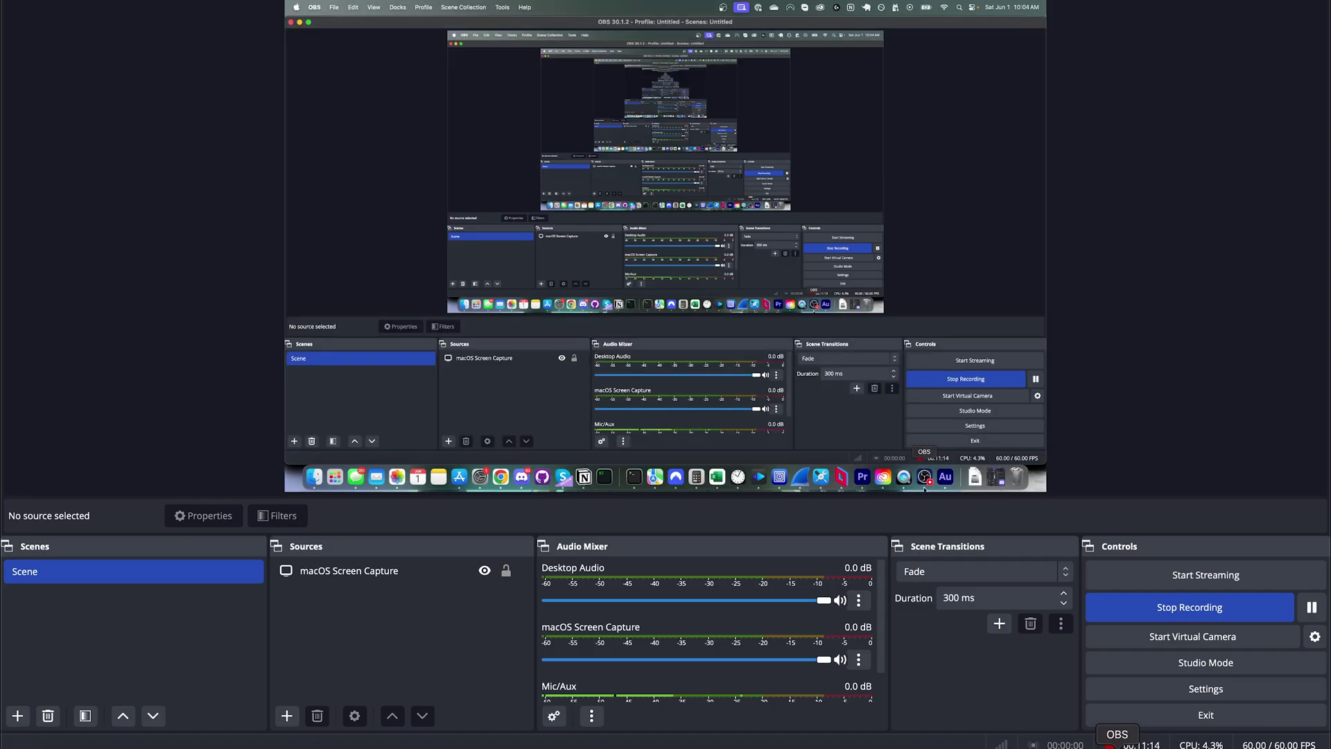